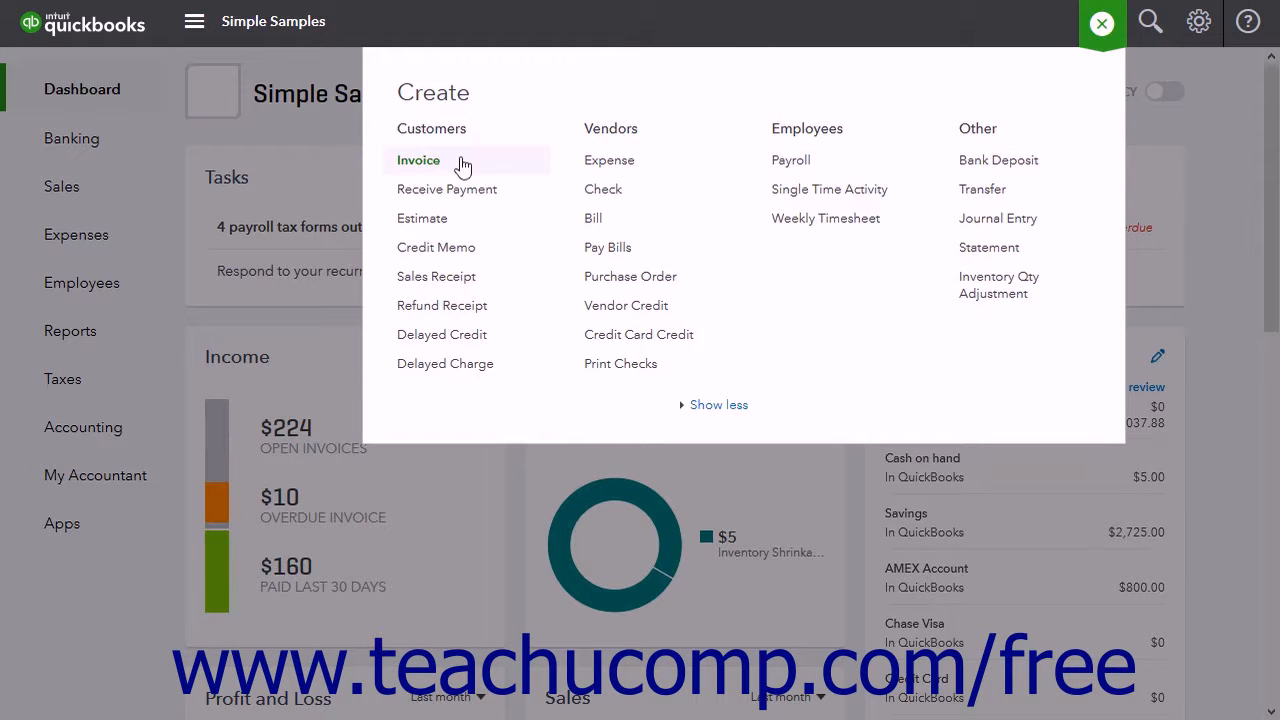
- Create a new invoice, make it recurring, and name the template "Monthly Billing- Compco"
{"action": "left_click", "coordinate": [419, 161]}
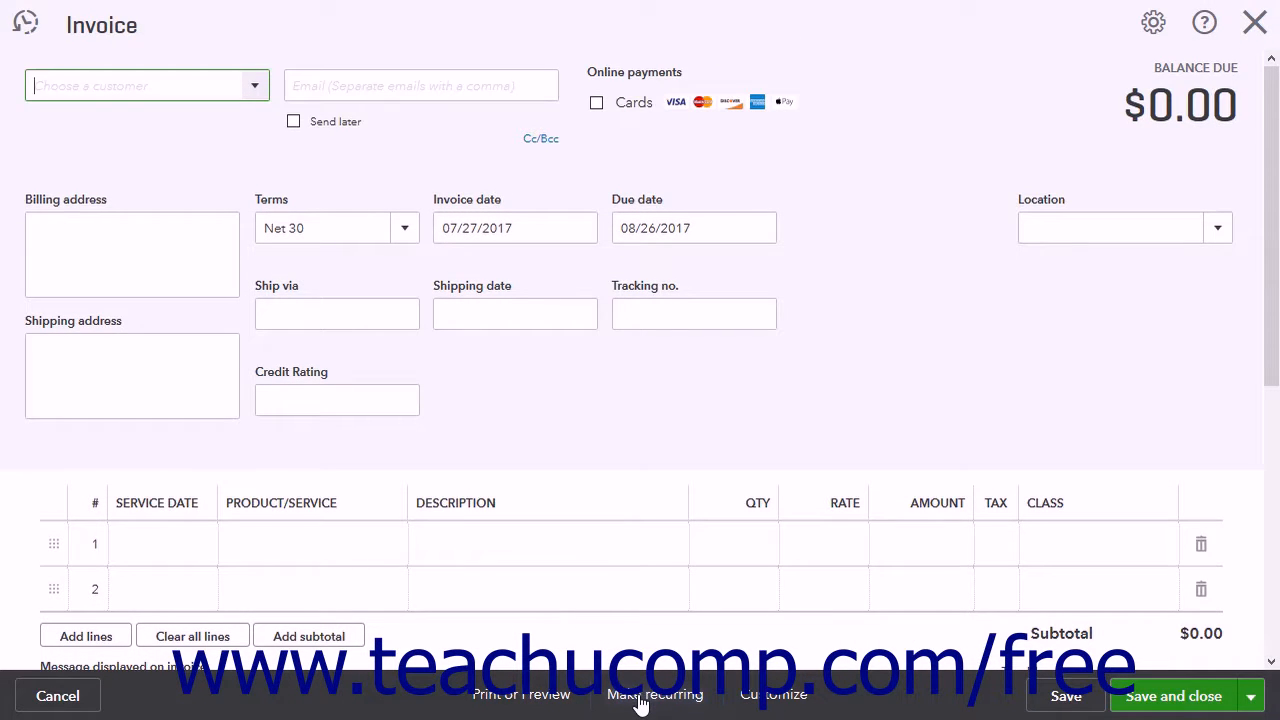
{"action": "left_click", "coordinate": [640, 700]}
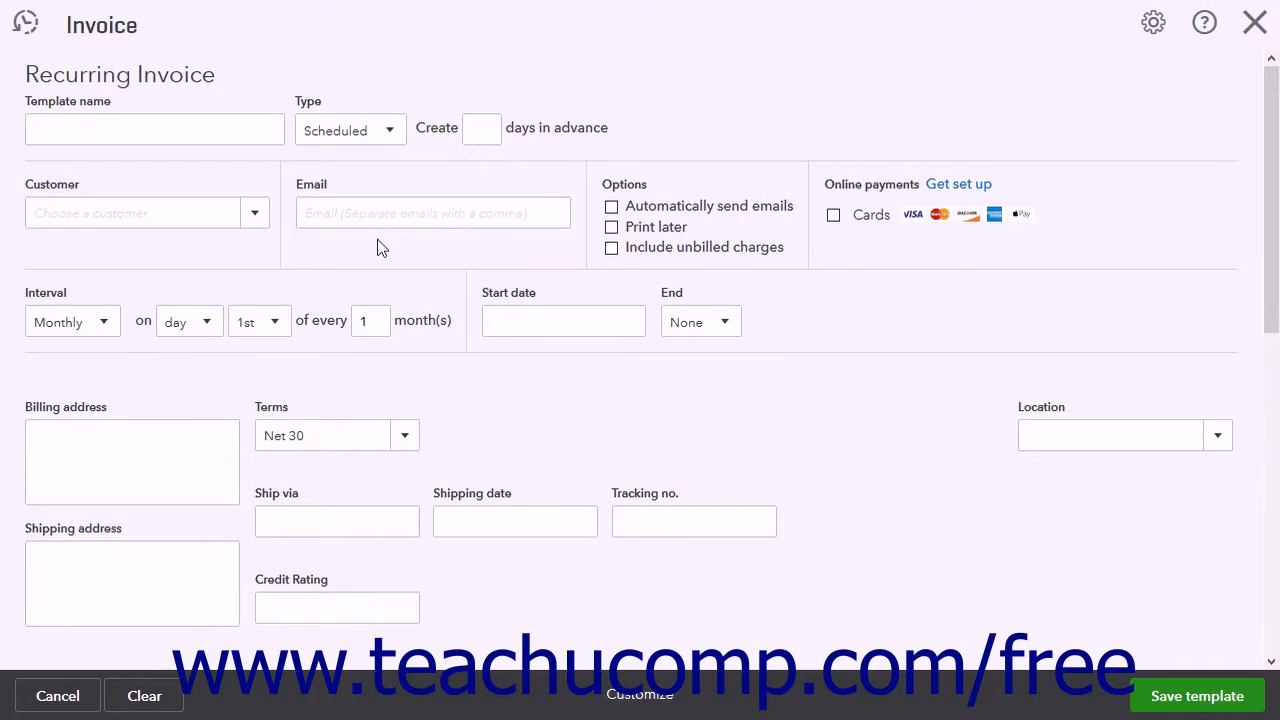
{"action": "left_click", "coordinate": [243, 124]}
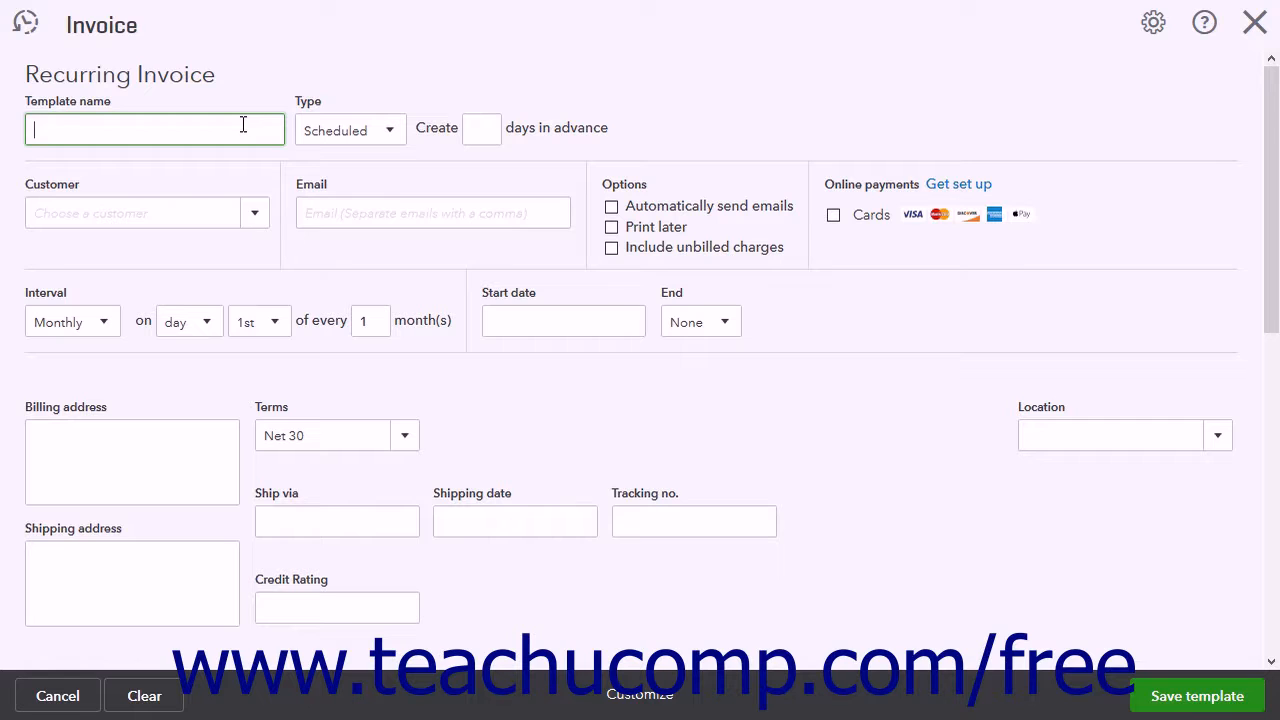
{"action": "type", "text": "Monthly Billing- Compco"}
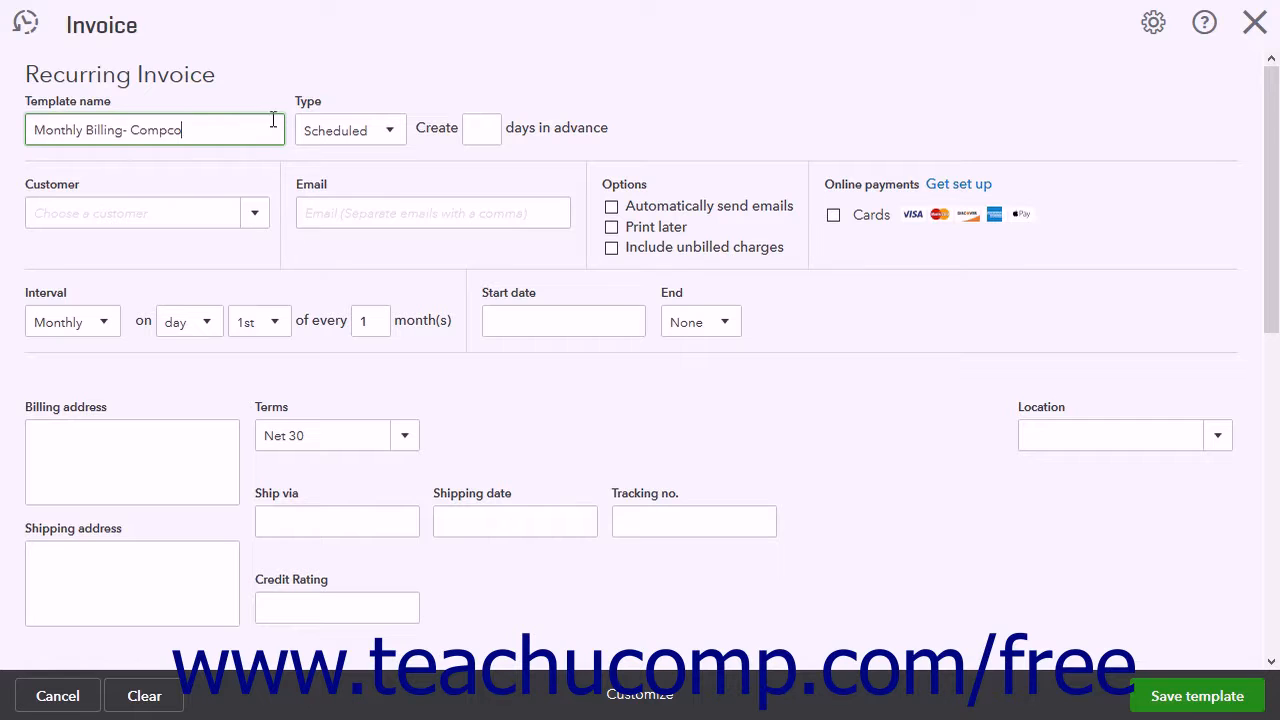
- Set the recurring invoice template's type to Reminder
{"action": "left_click", "coordinate": [395, 137]}
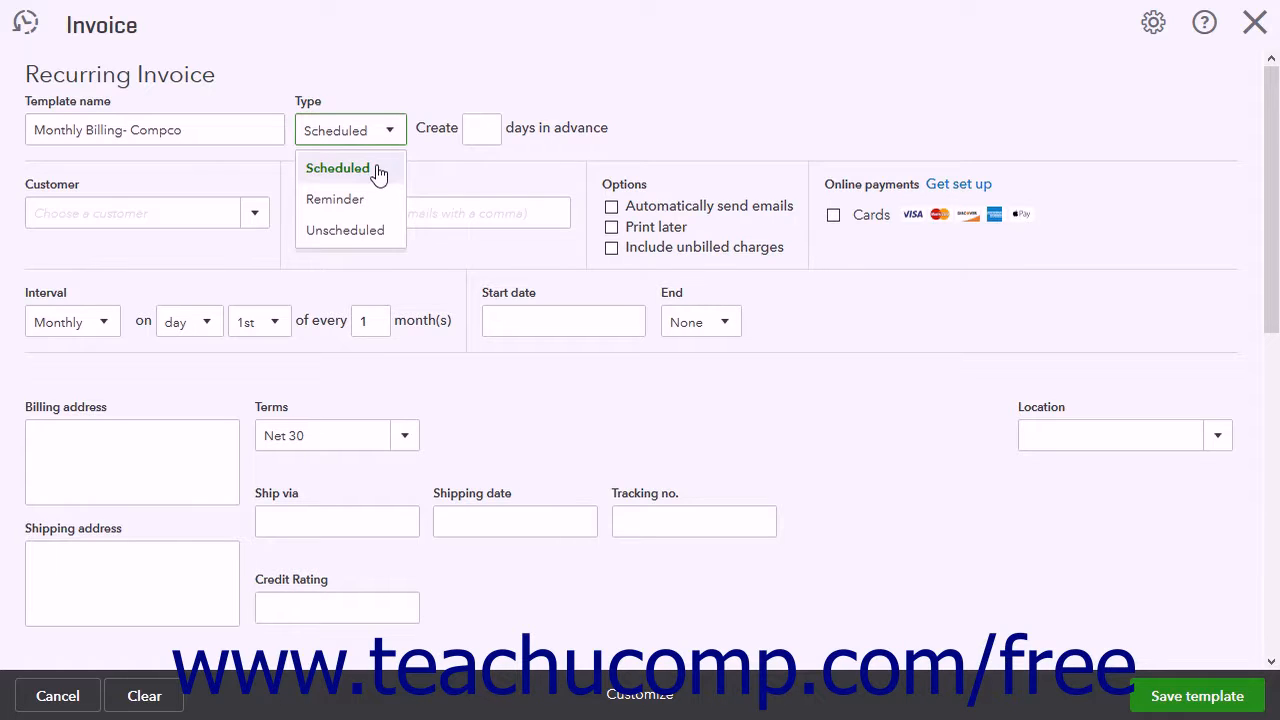
{"action": "left_click", "coordinate": [378, 172]}
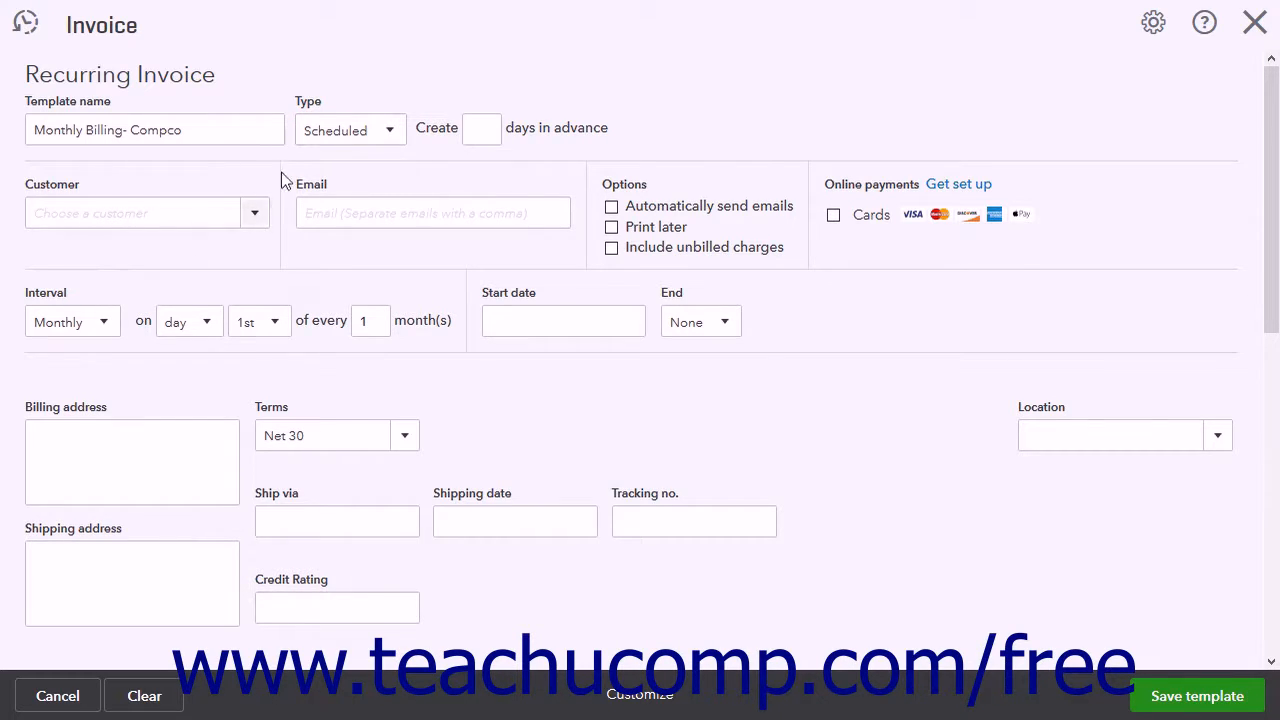
{"action": "left_click", "coordinate": [467, 129]}
{"action": "left_click", "coordinate": [393, 133]}
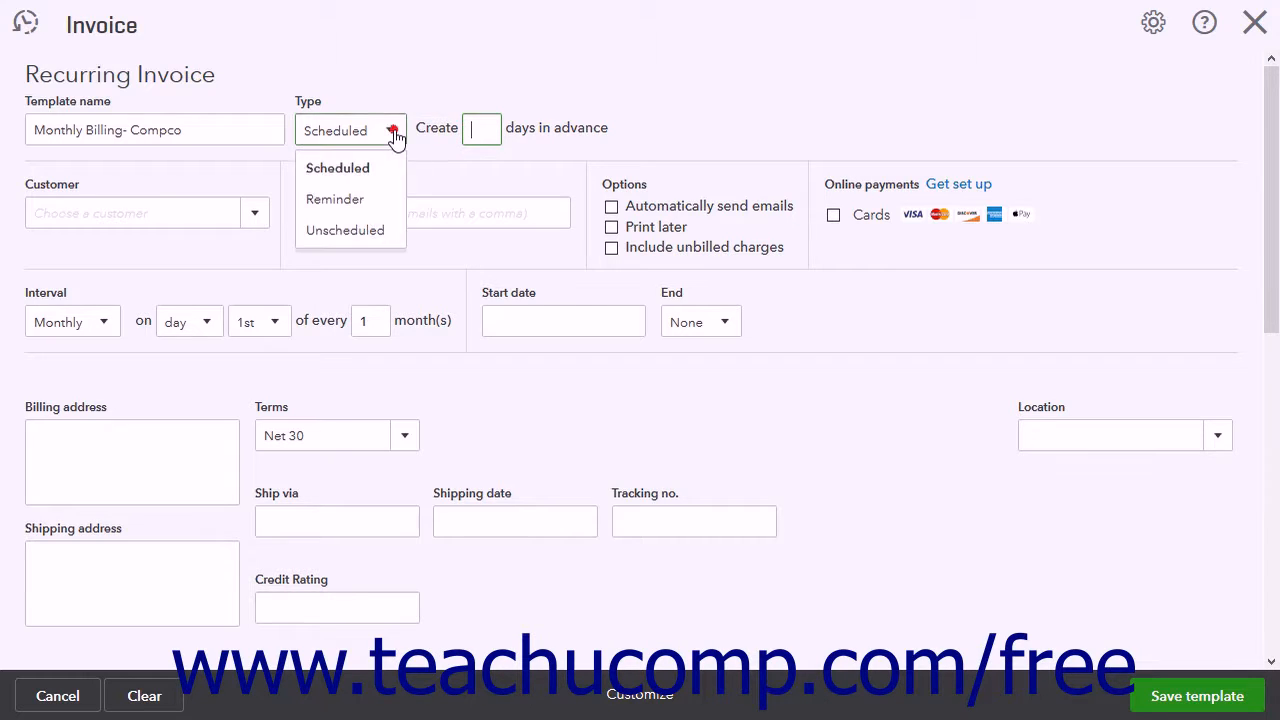
{"action": "left_click", "coordinate": [370, 203]}
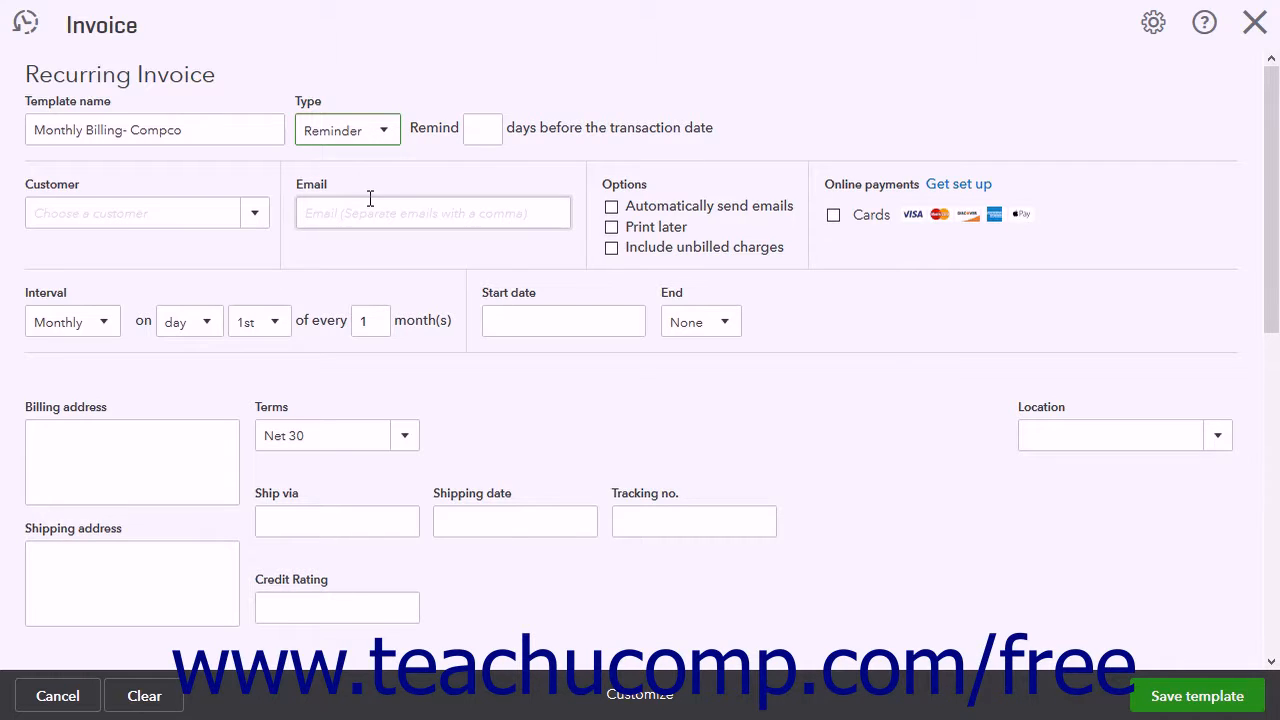
{"action": "left_click", "coordinate": [470, 127]}
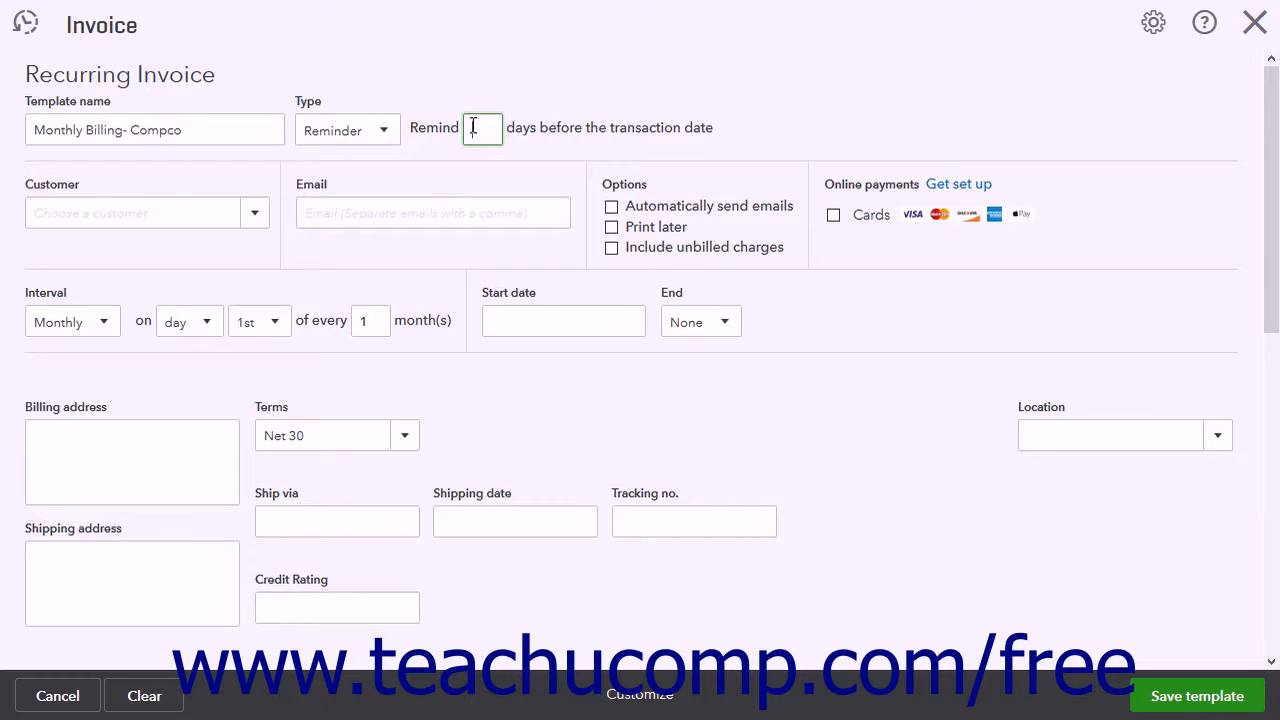
- Try the Unscheduled type for the recurring template, and return it to Reminder
{"action": "left_click", "coordinate": [385, 130]}
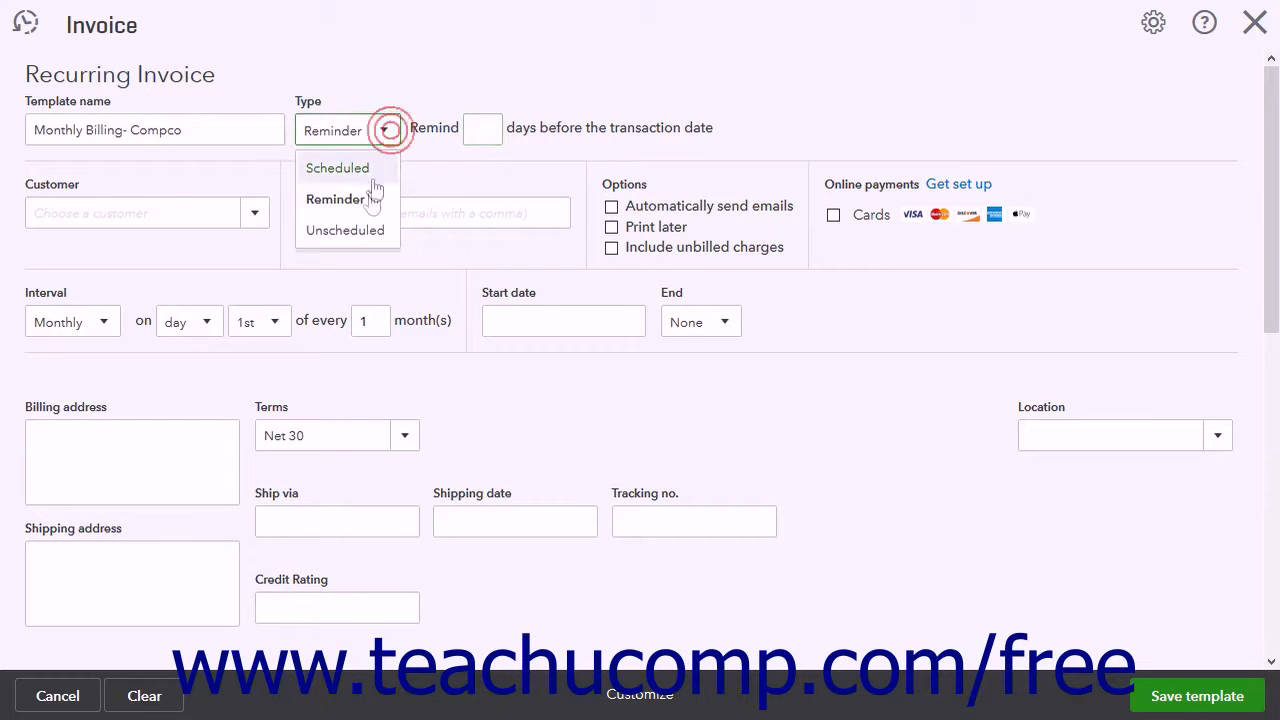
{"action": "left_click", "coordinate": [366, 232]}
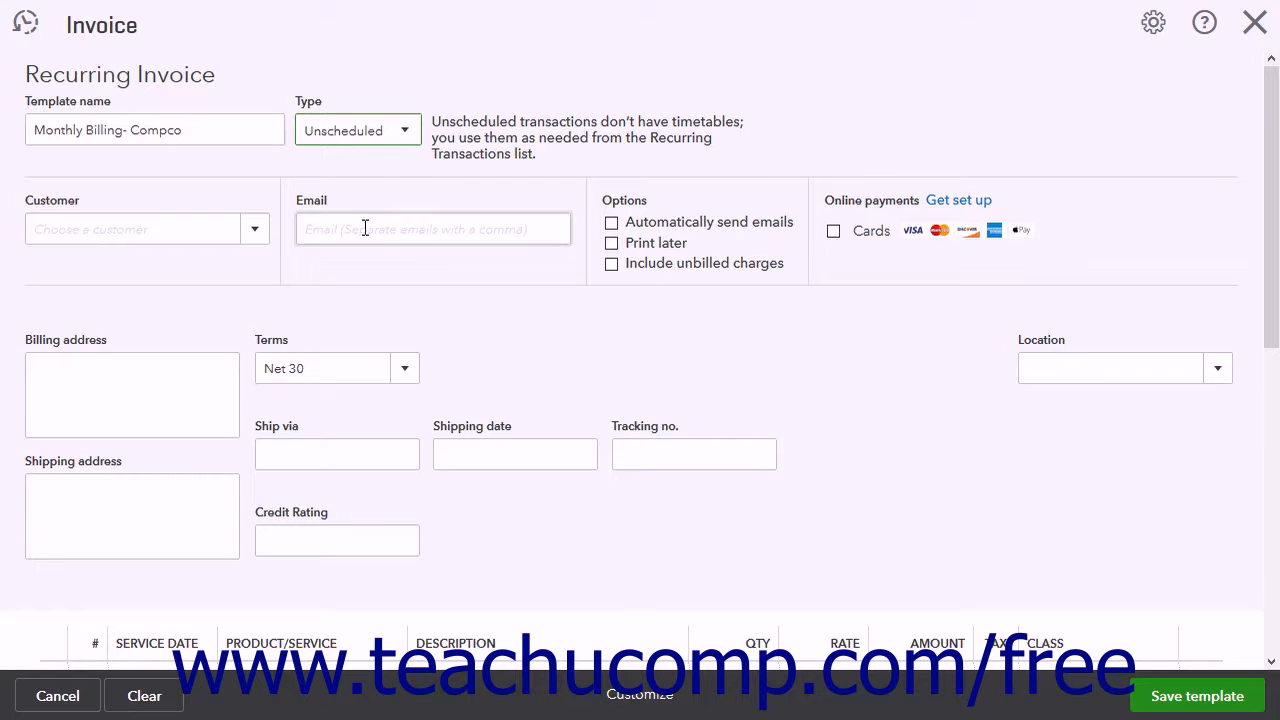
{"action": "left_click", "coordinate": [405, 130]}
{"action": "left_click", "coordinate": [380, 199]}
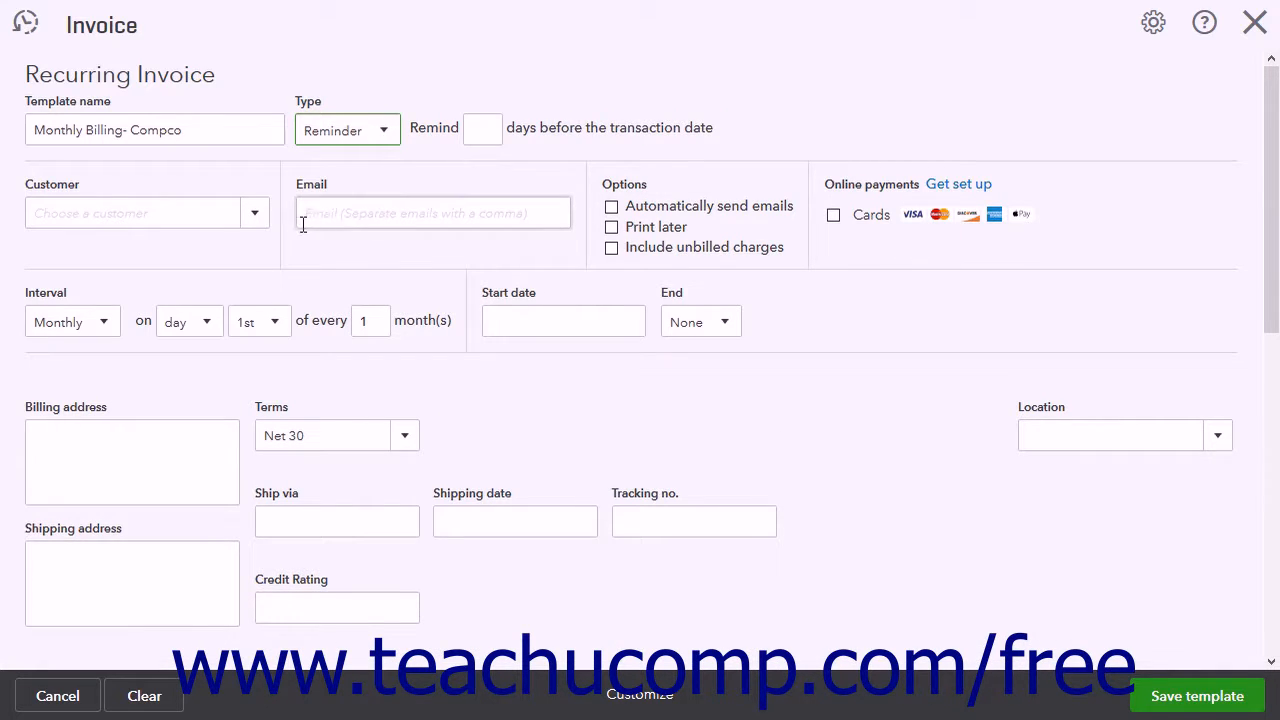
- Assign the customer Compco to the recurring invoice and enable the Print later option
{"action": "left_click", "coordinate": [258, 217]}
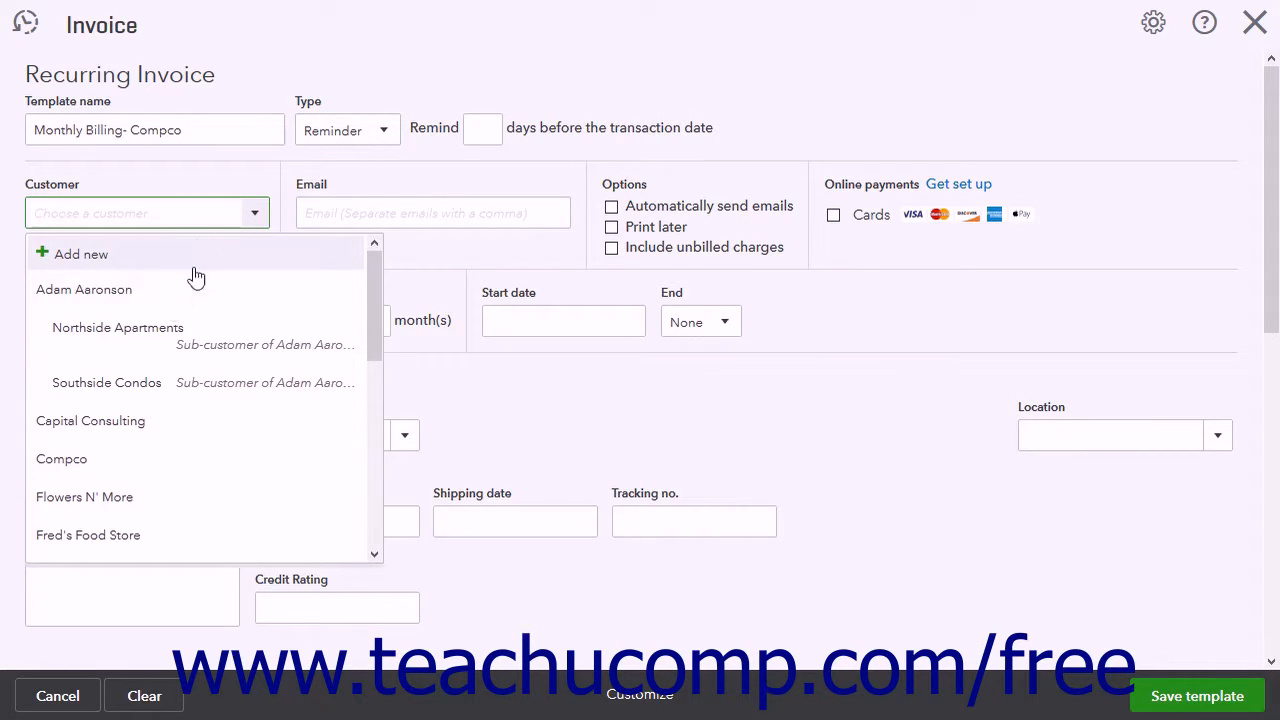
{"action": "left_click", "coordinate": [86, 458]}
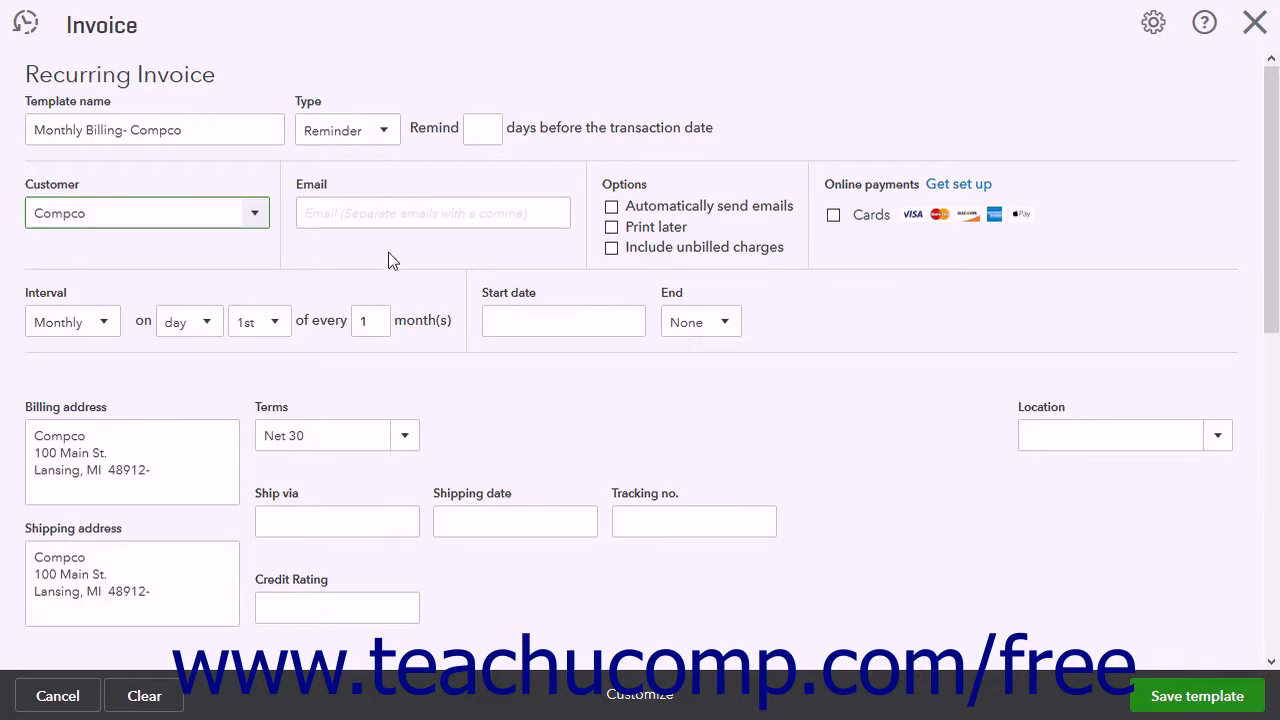
{"action": "left_click", "coordinate": [404, 212]}
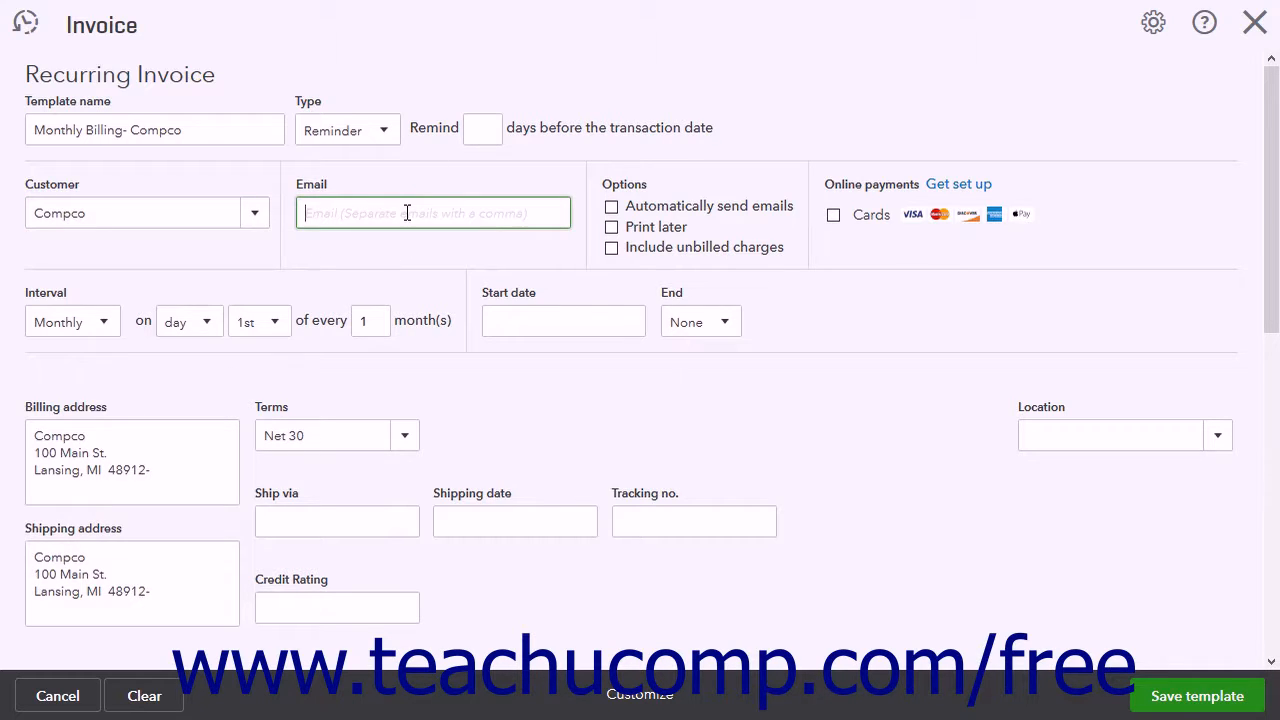
{"action": "left_click", "coordinate": [611, 228]}
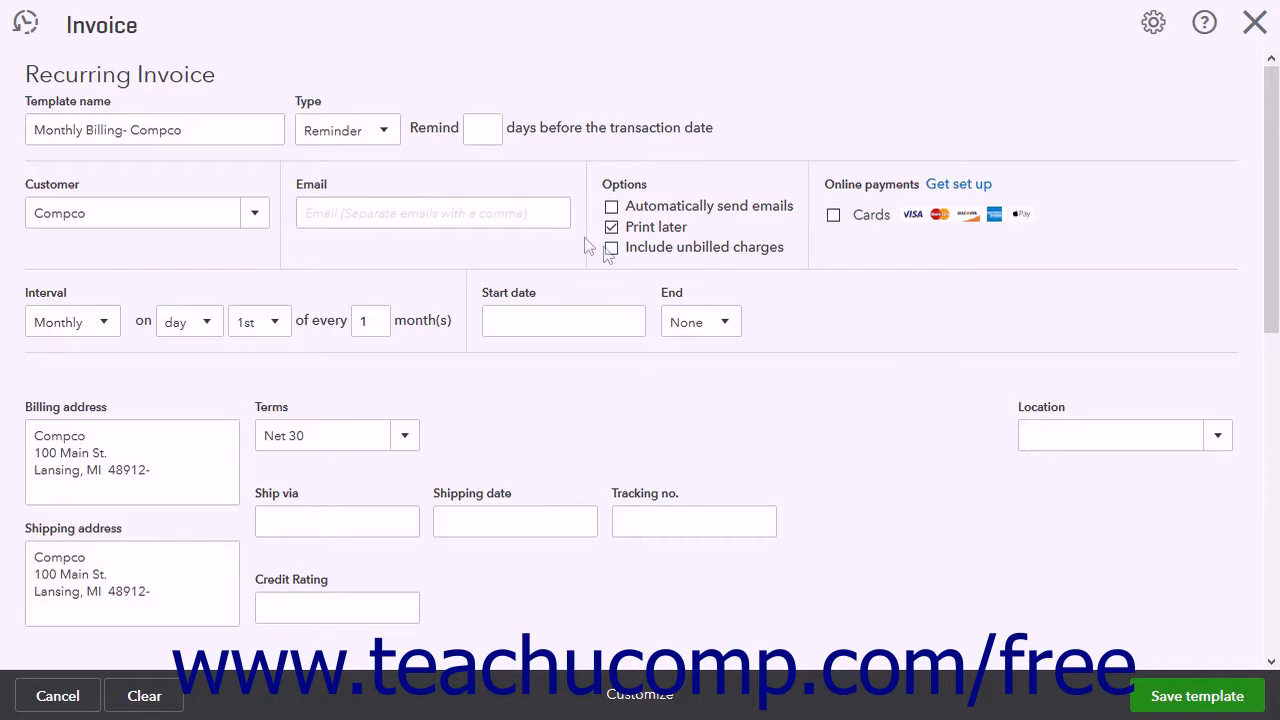
{"action": "left_click", "coordinate": [383, 131]}
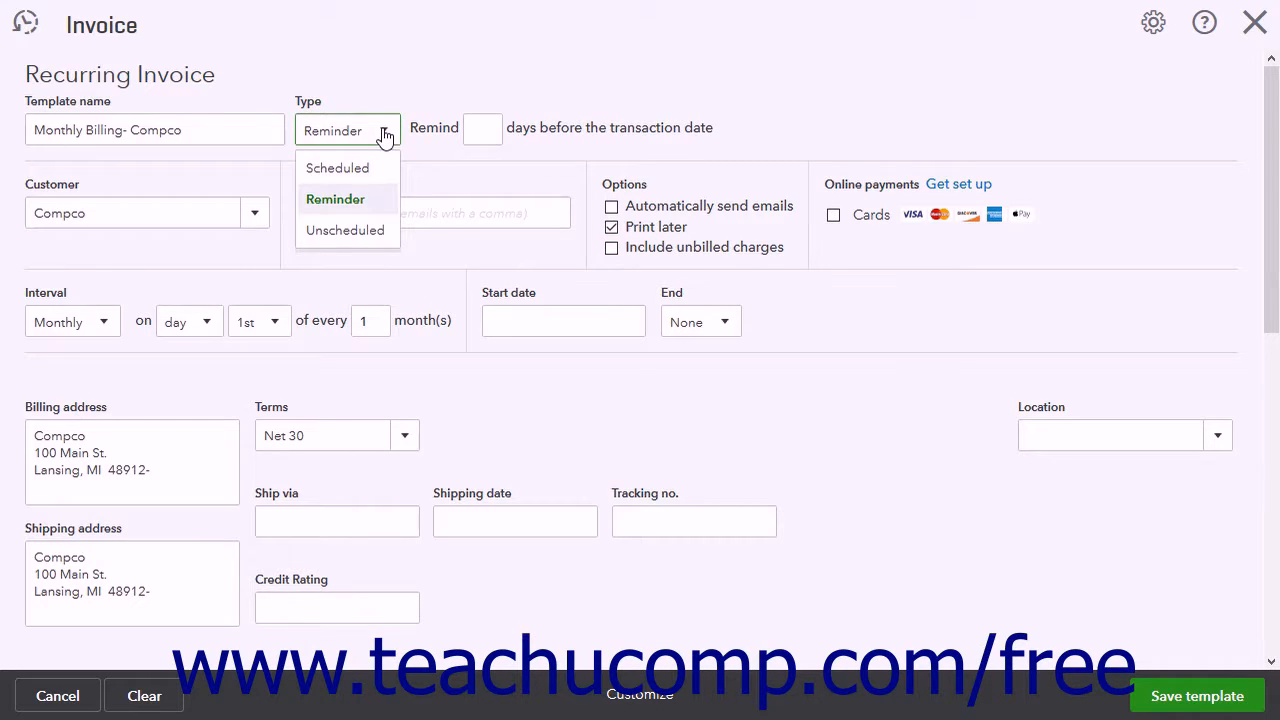
{"action": "left_click", "coordinate": [384, 133]}
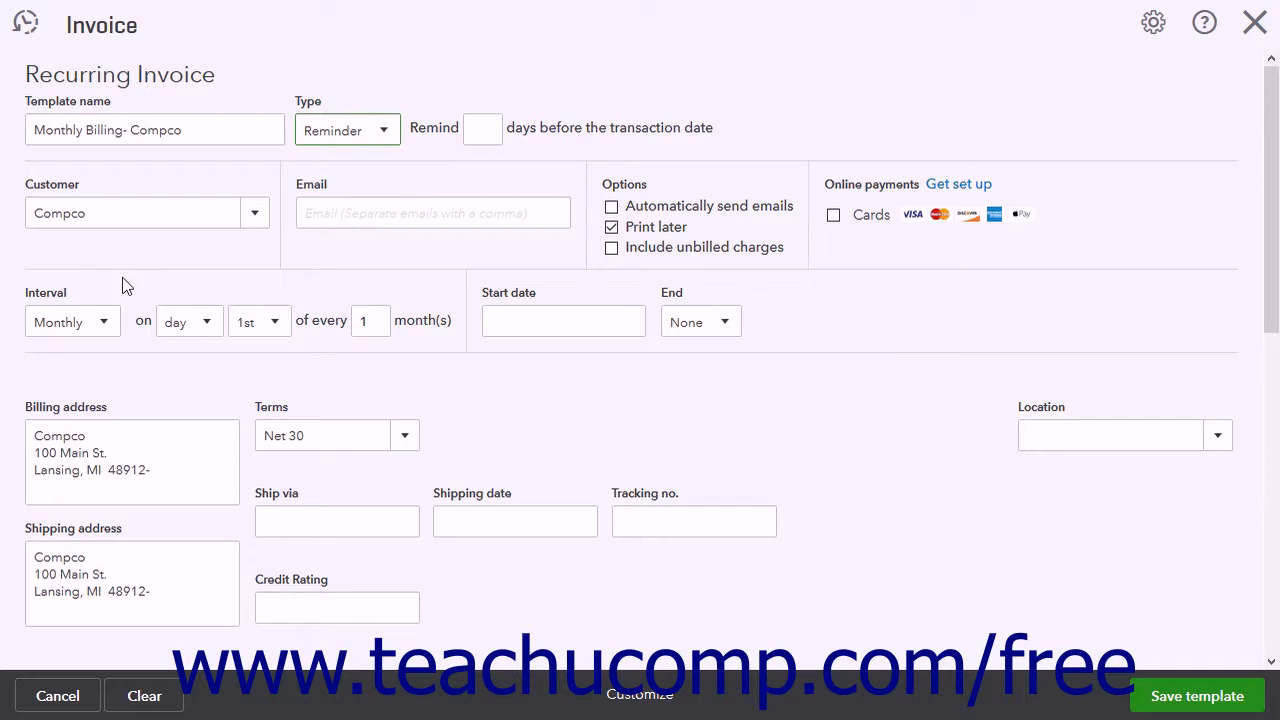
- Set the recurrence interval to Monthly on the last Monday of every month
{"action": "left_click", "coordinate": [64, 292]}
{"action": "left_click", "coordinate": [105, 325]}
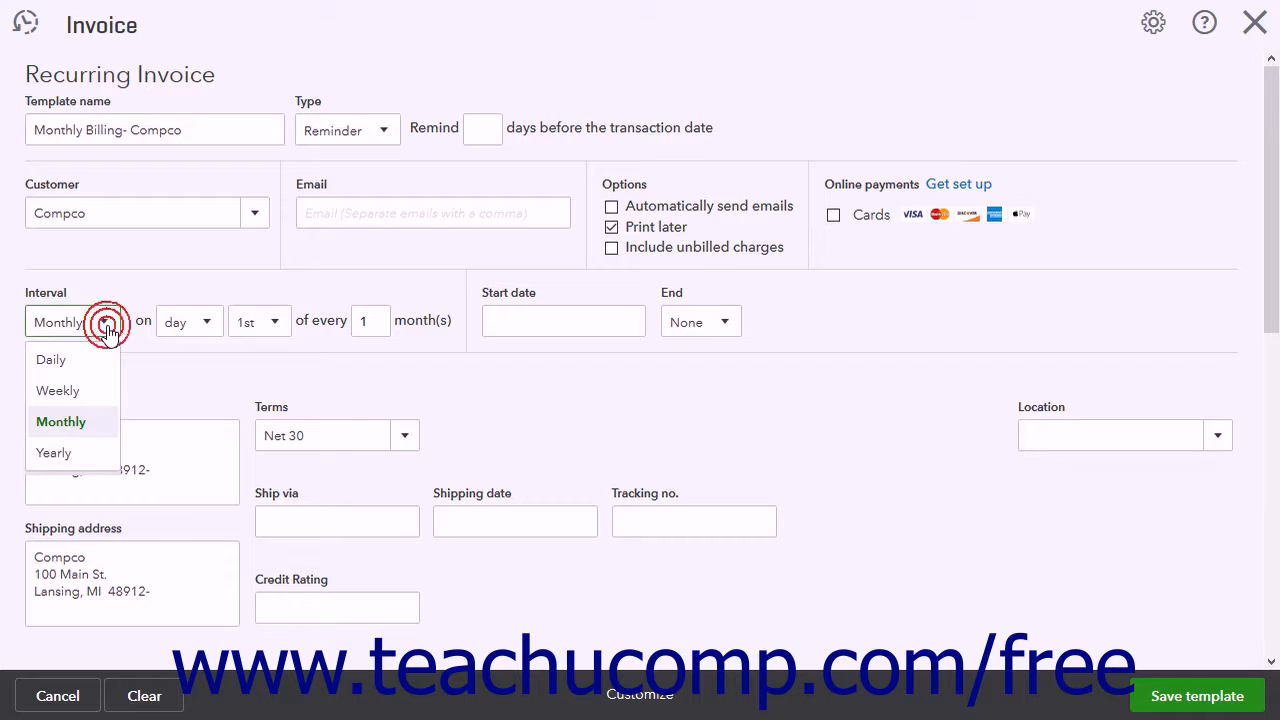
{"action": "left_click", "coordinate": [86, 421]}
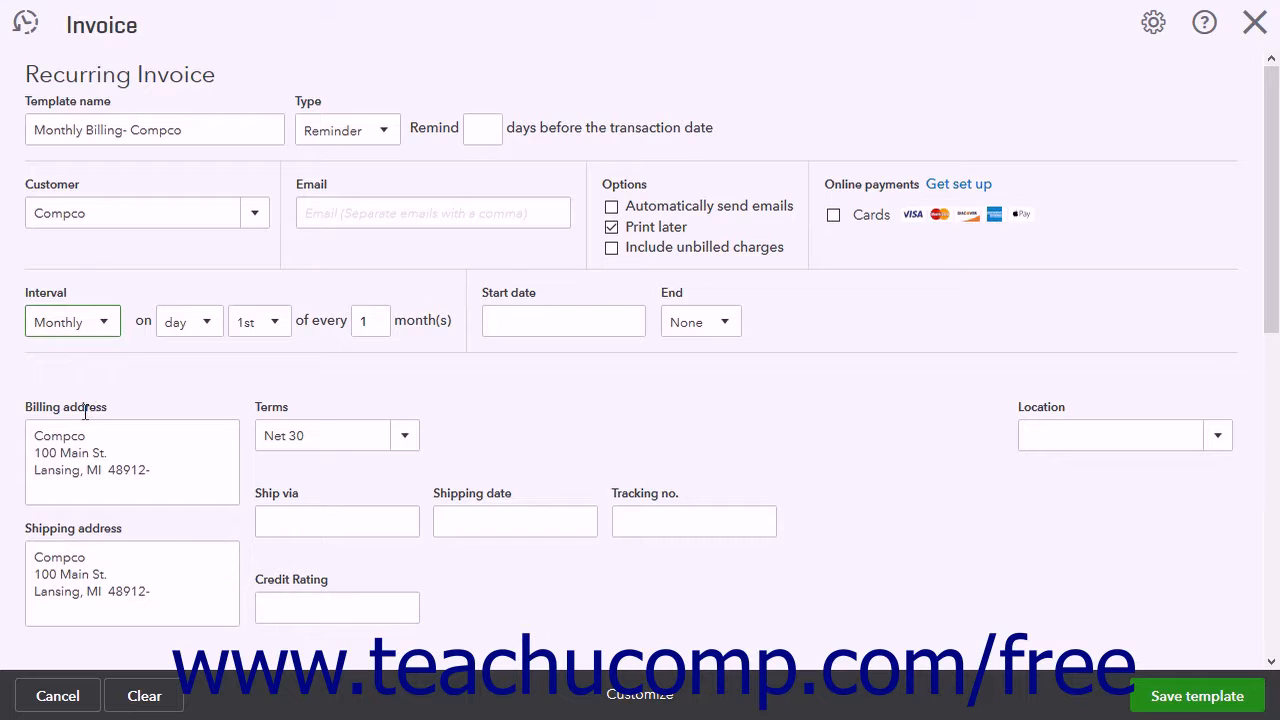
{"action": "left_click", "coordinate": [207, 326]}
{"action": "left_click", "coordinate": [180, 516]}
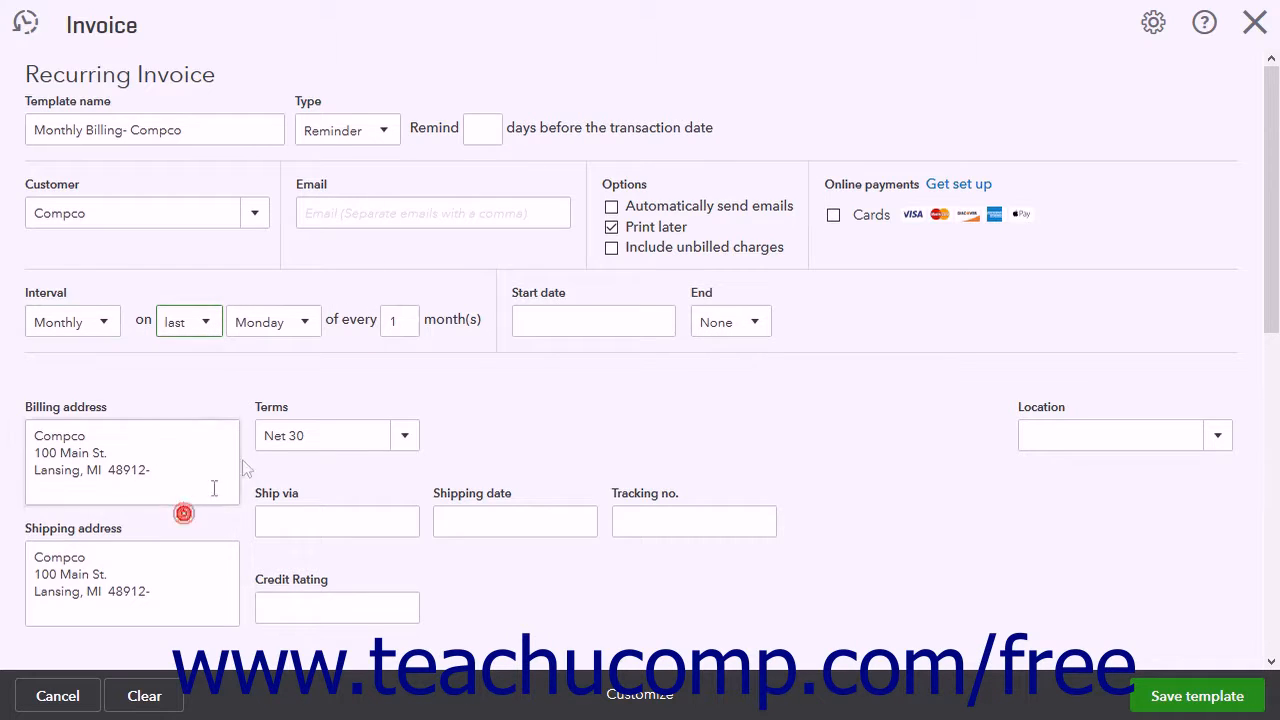
{"action": "left_click", "coordinate": [306, 324]}
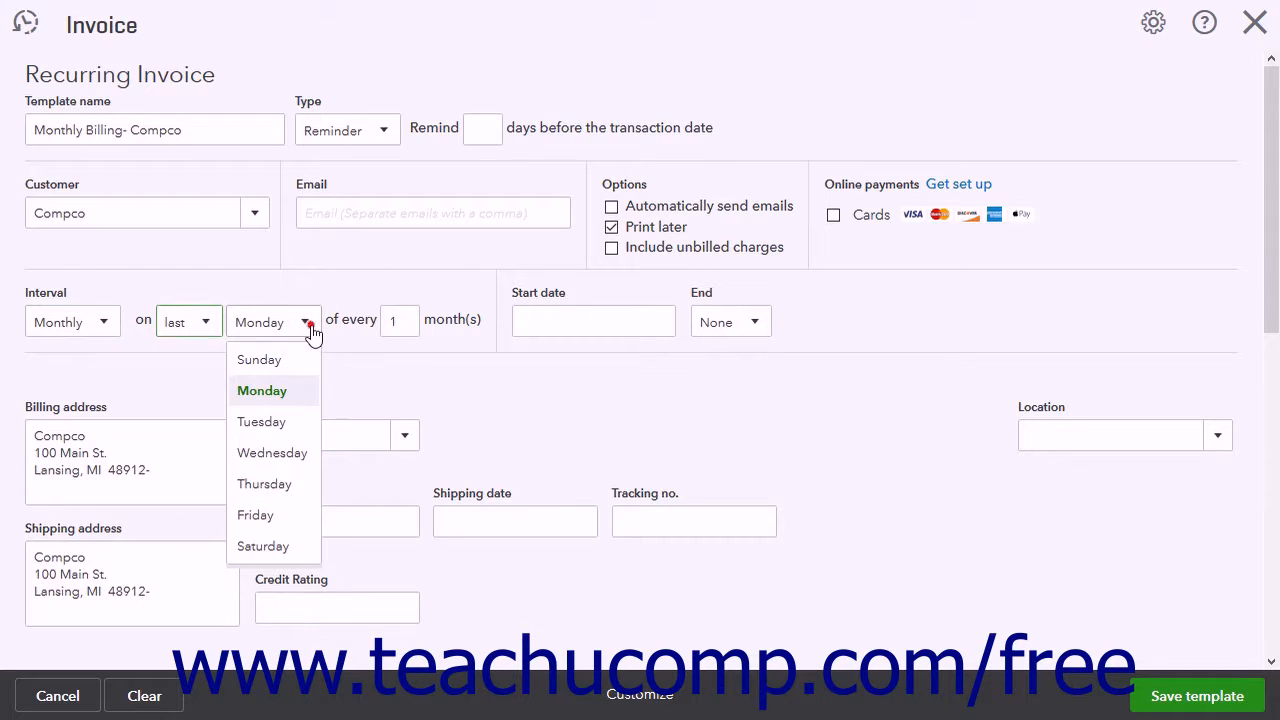
{"action": "left_click", "coordinate": [262, 391]}
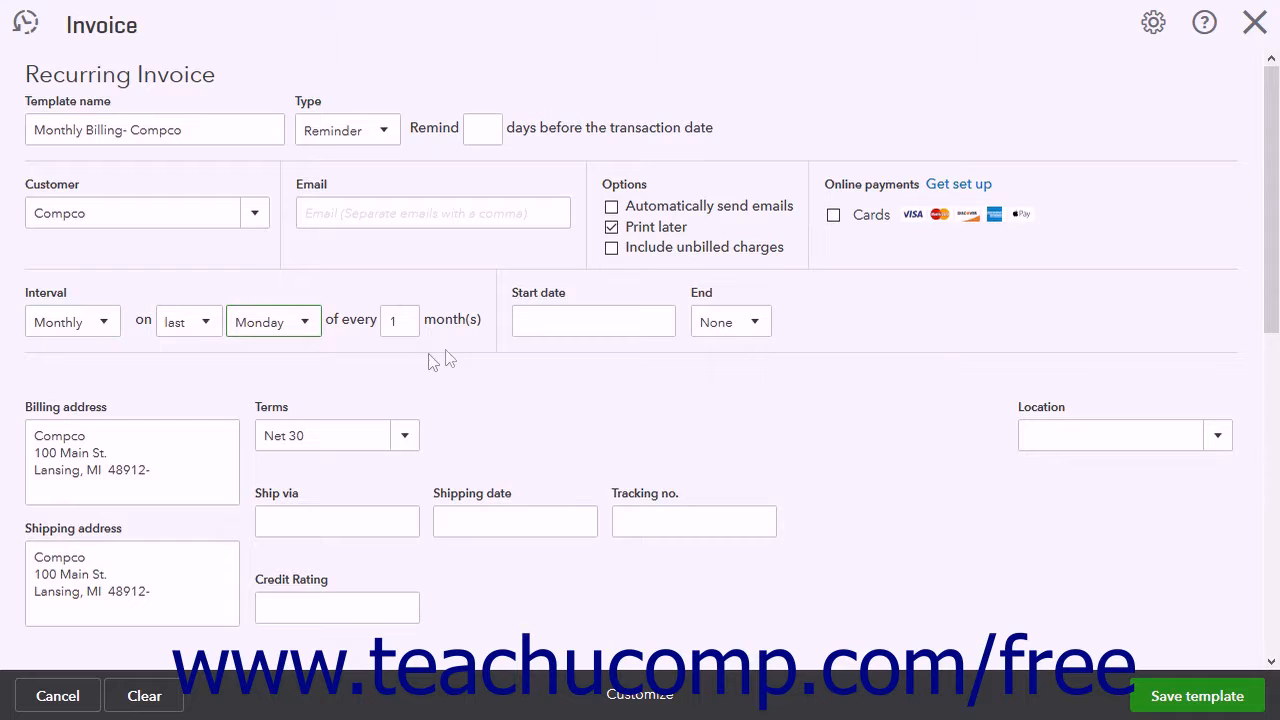
- Set the recurring invoice's start date to 07/27/2017
{"action": "left_click", "coordinate": [523, 322]}
{"action": "left_click", "coordinate": [658, 330]}
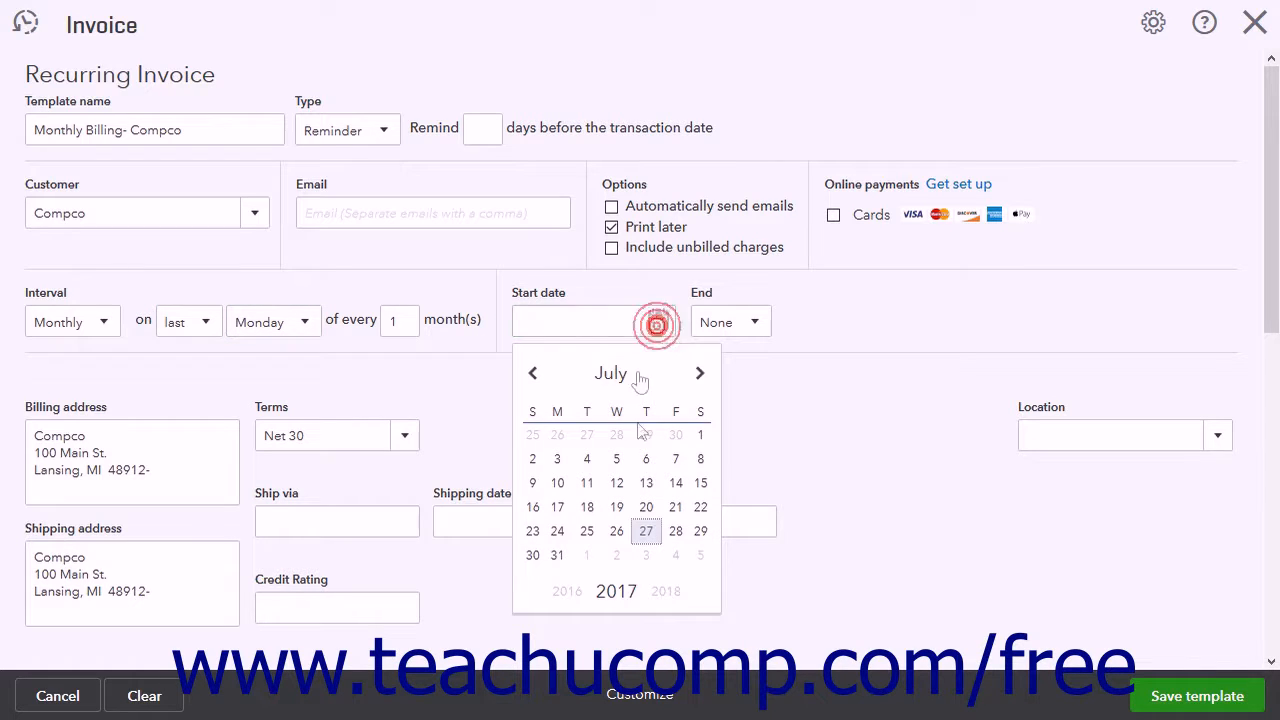
{"action": "left_click", "coordinate": [648, 528]}
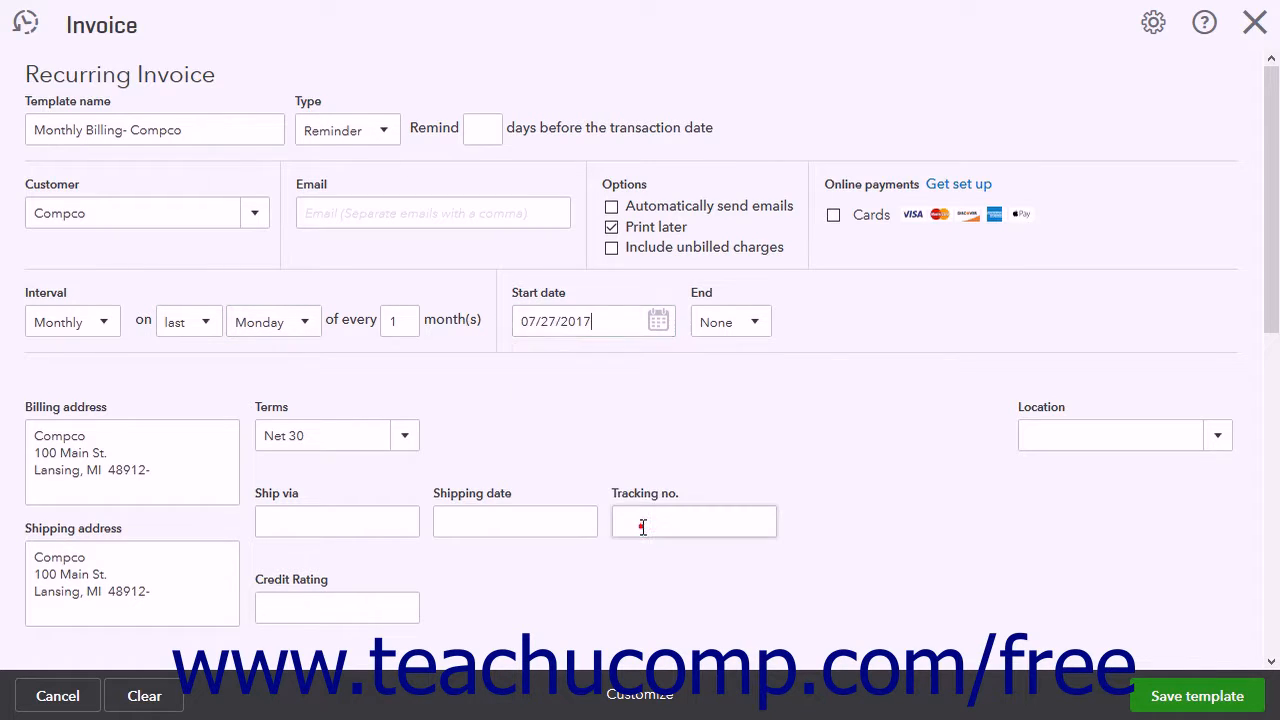
- Try the By and After end options for the recurrence, and return the end setting to None
{"action": "left_click", "coordinate": [764, 330]}
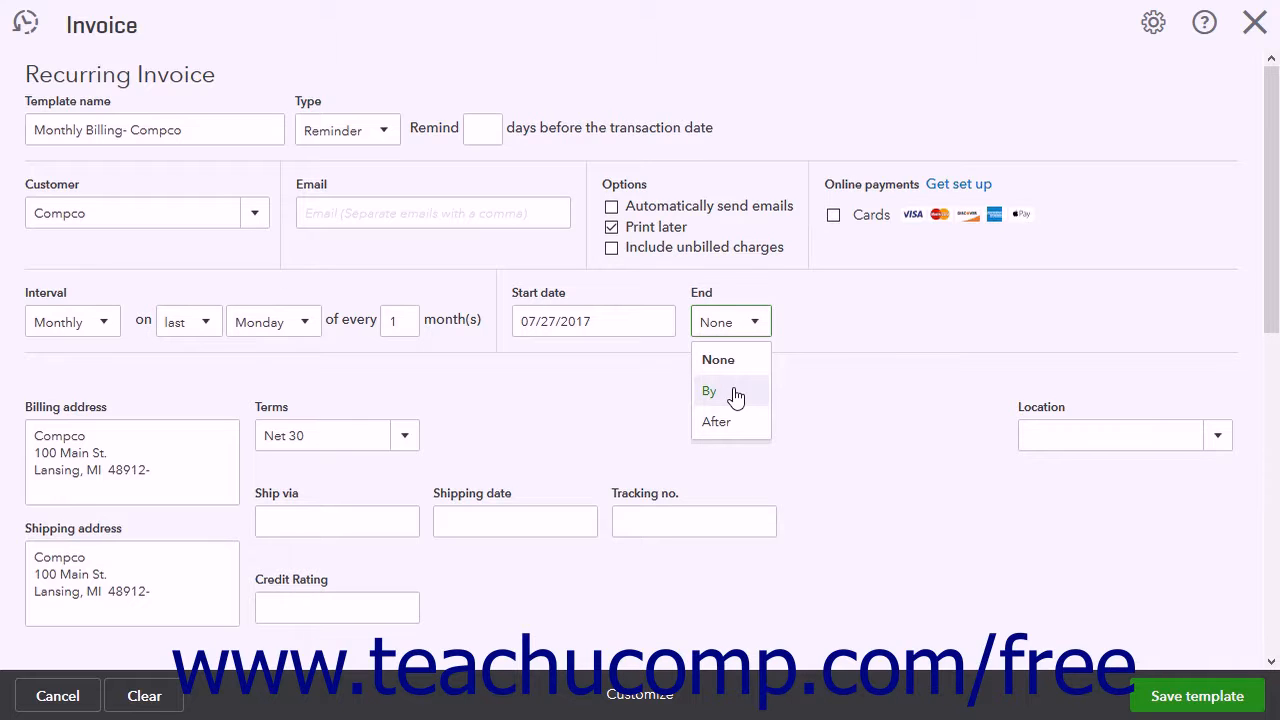
{"action": "left_click", "coordinate": [735, 392]}
{"action": "left_click", "coordinate": [731, 321]}
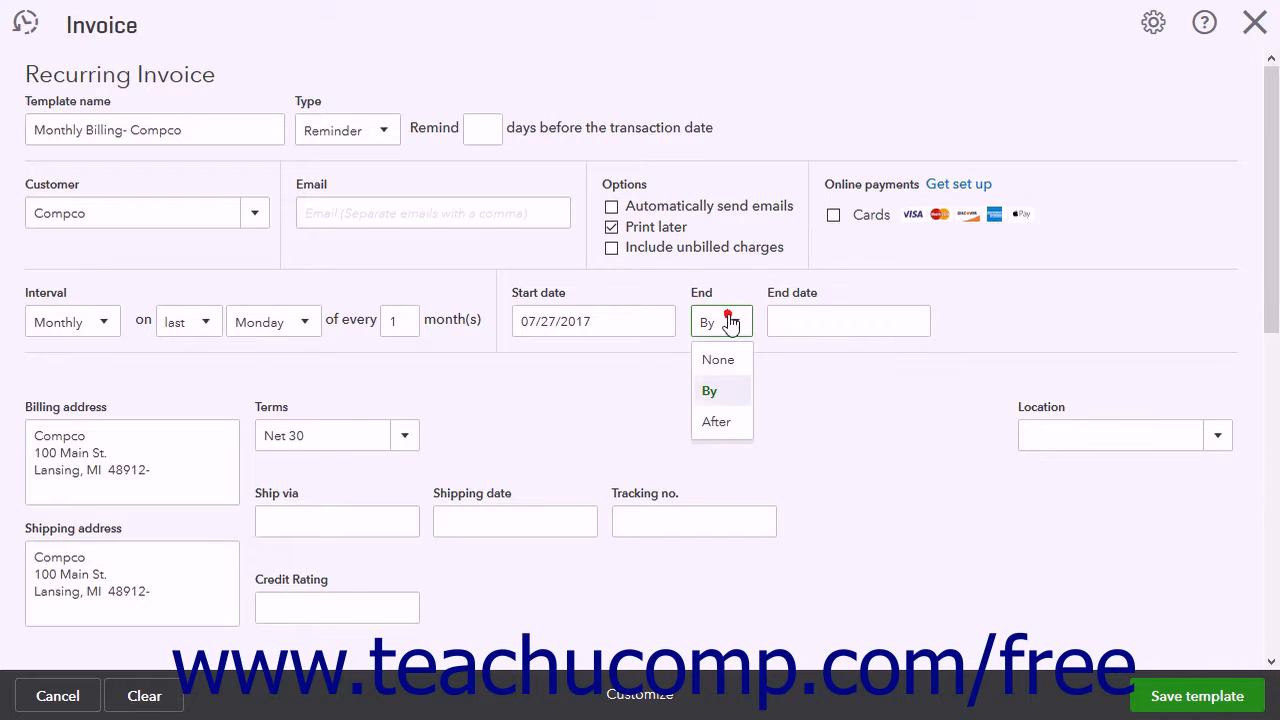
{"action": "left_click", "coordinate": [723, 421]}
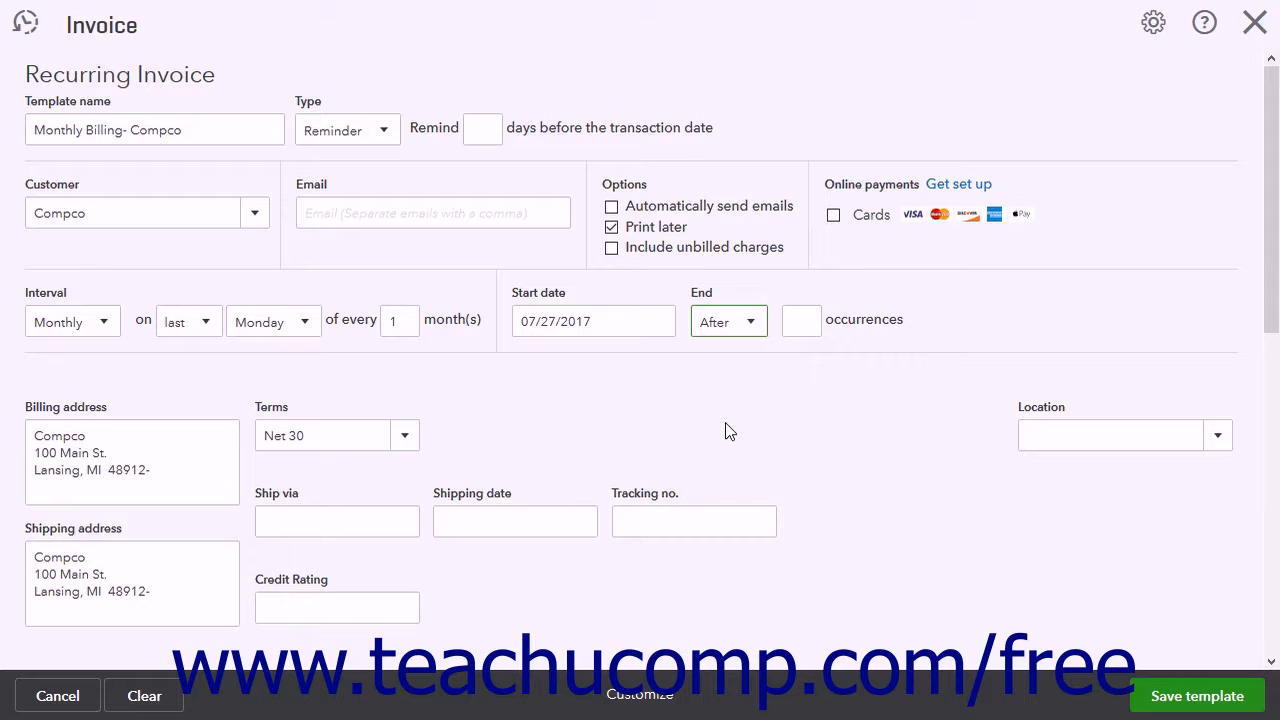
{"action": "left_click", "coordinate": [751, 321]}
{"action": "left_click", "coordinate": [739, 368]}
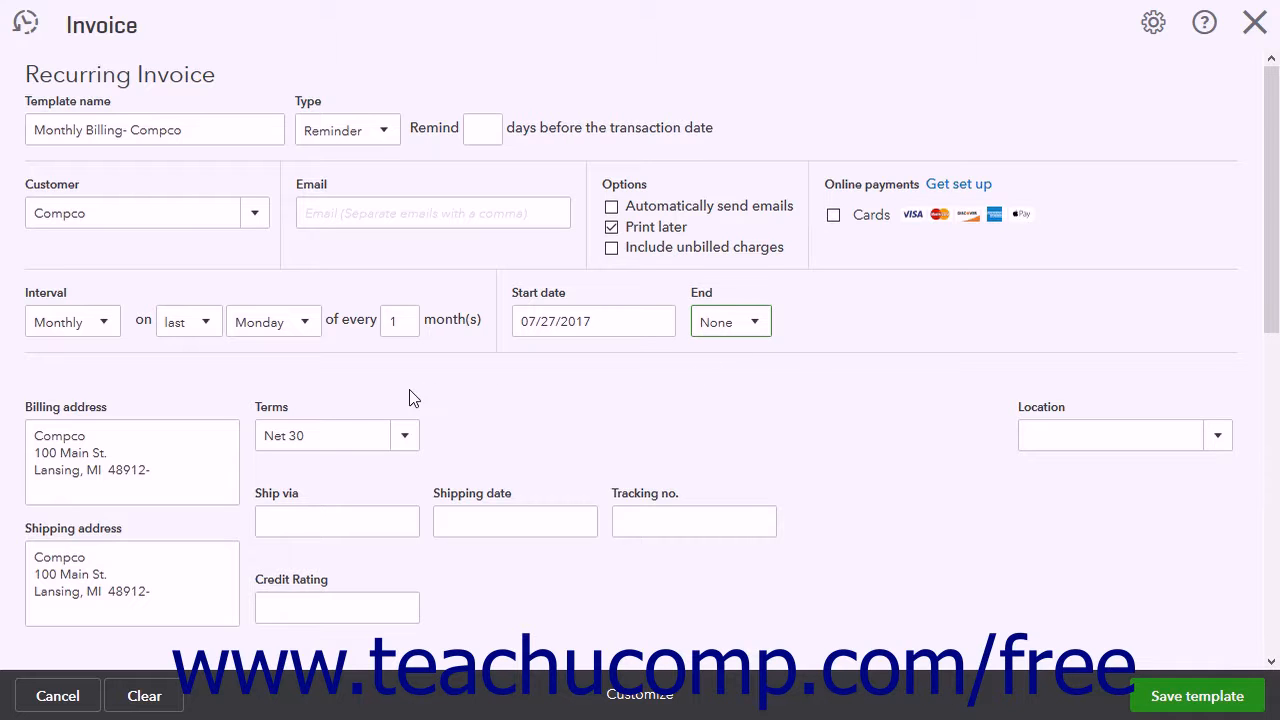
- Fill the first invoice line with the Lawn Care service and a quantity of 4
{"action": "scroll", "coordinate": [409, 390], "scroll_direction": "down", "scroll_amount": 1}
{"action": "scroll", "coordinate": [409, 390], "scroll_direction": "down", "scroll_amount": 3}
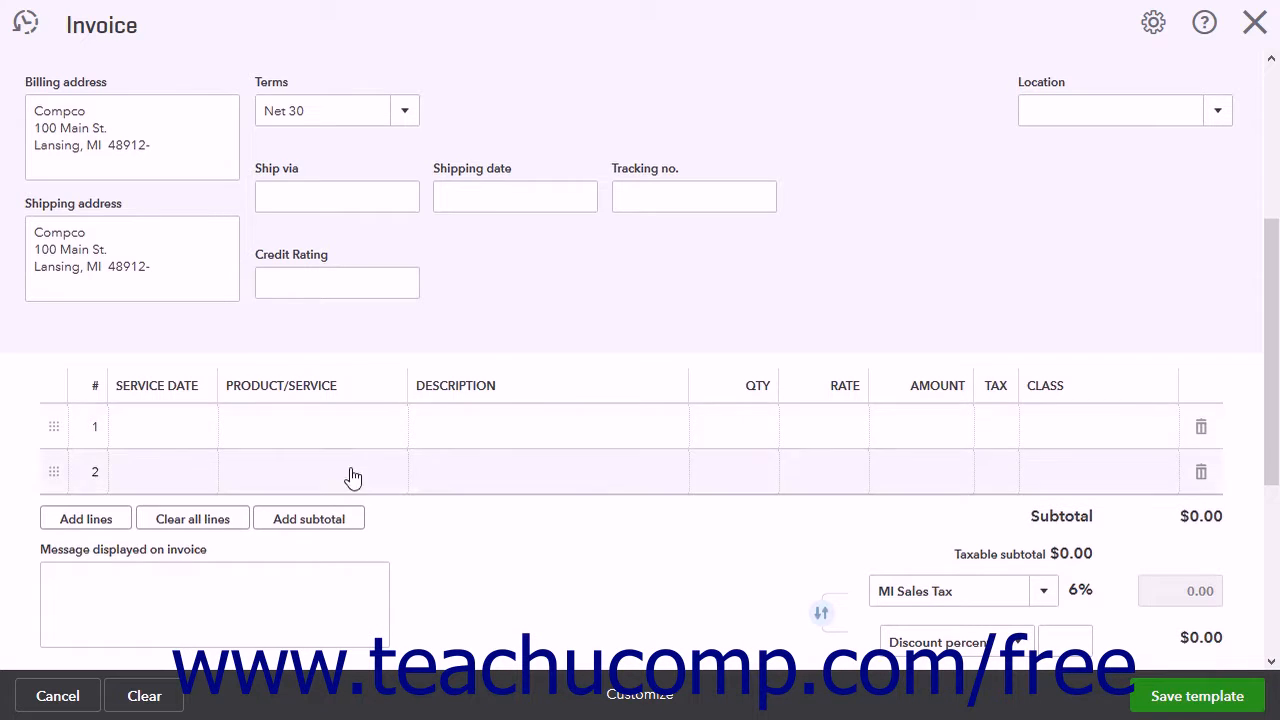
{"action": "left_click", "coordinate": [347, 430]}
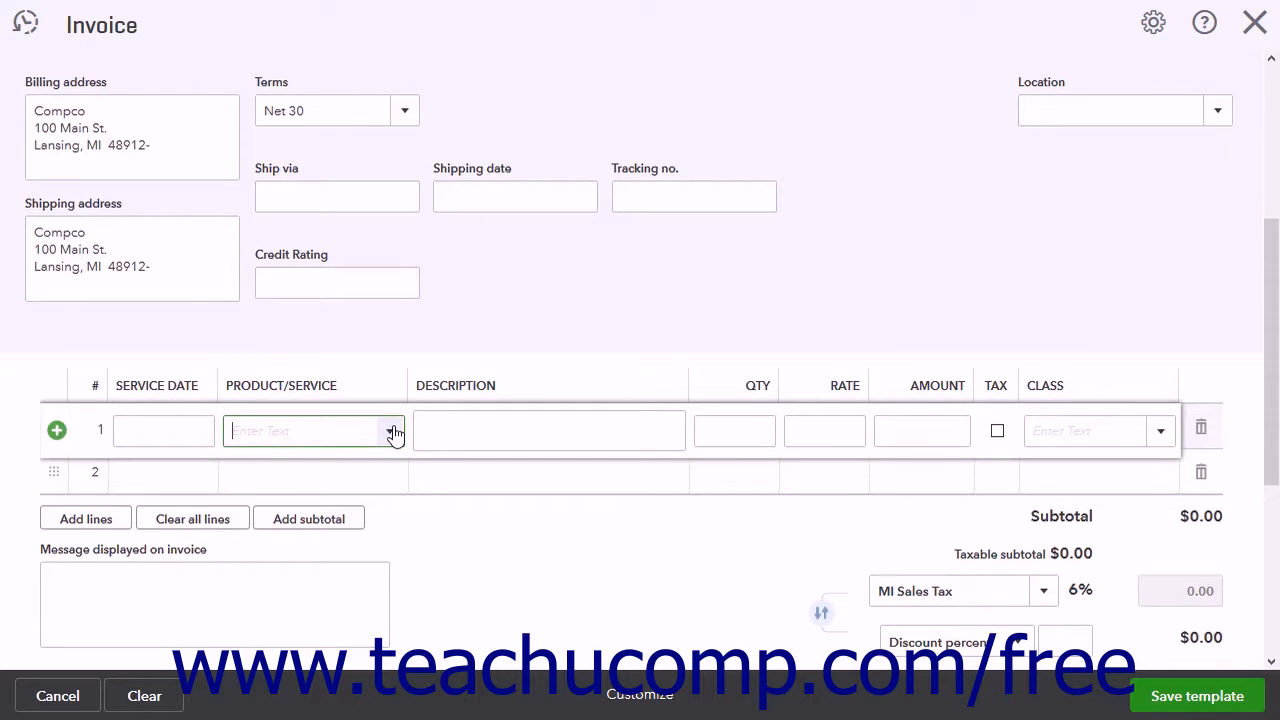
{"action": "left_click", "coordinate": [394, 432]}
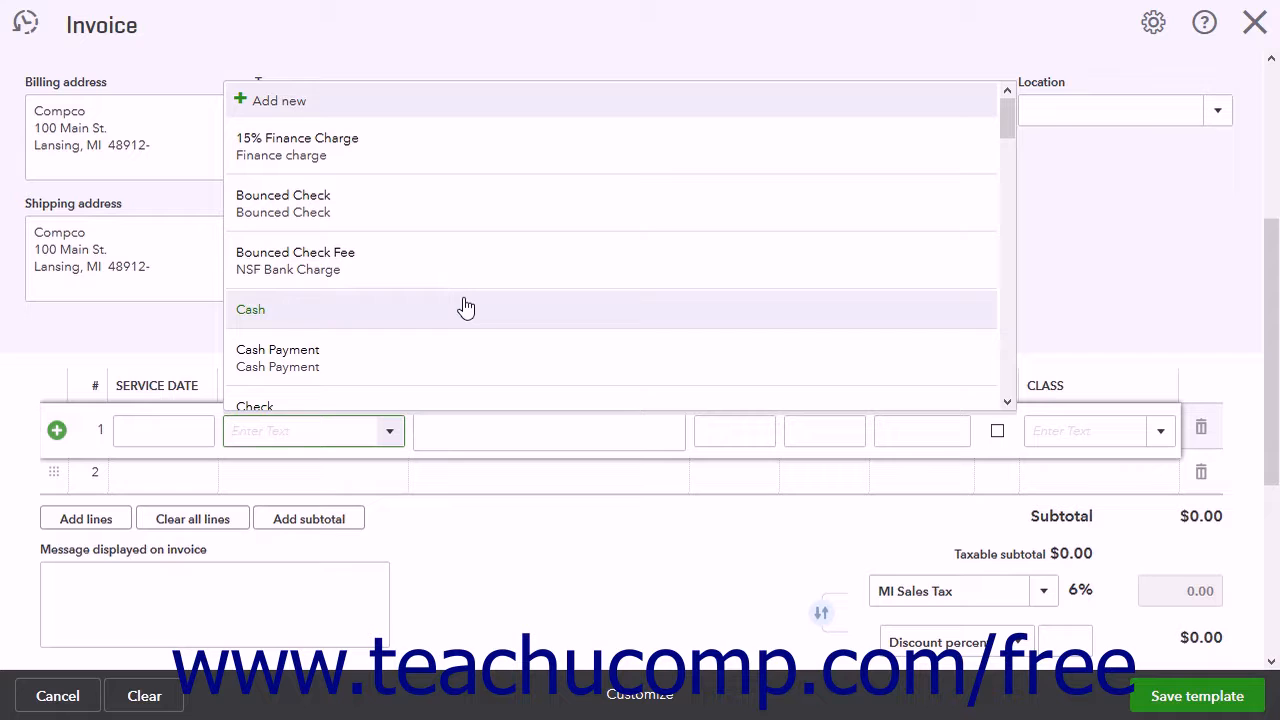
{"action": "scroll", "coordinate": [466, 307], "scroll_direction": "down", "scroll_amount": 3}
{"action": "scroll", "coordinate": [466, 307], "scroll_direction": "down", "scroll_amount": 5}
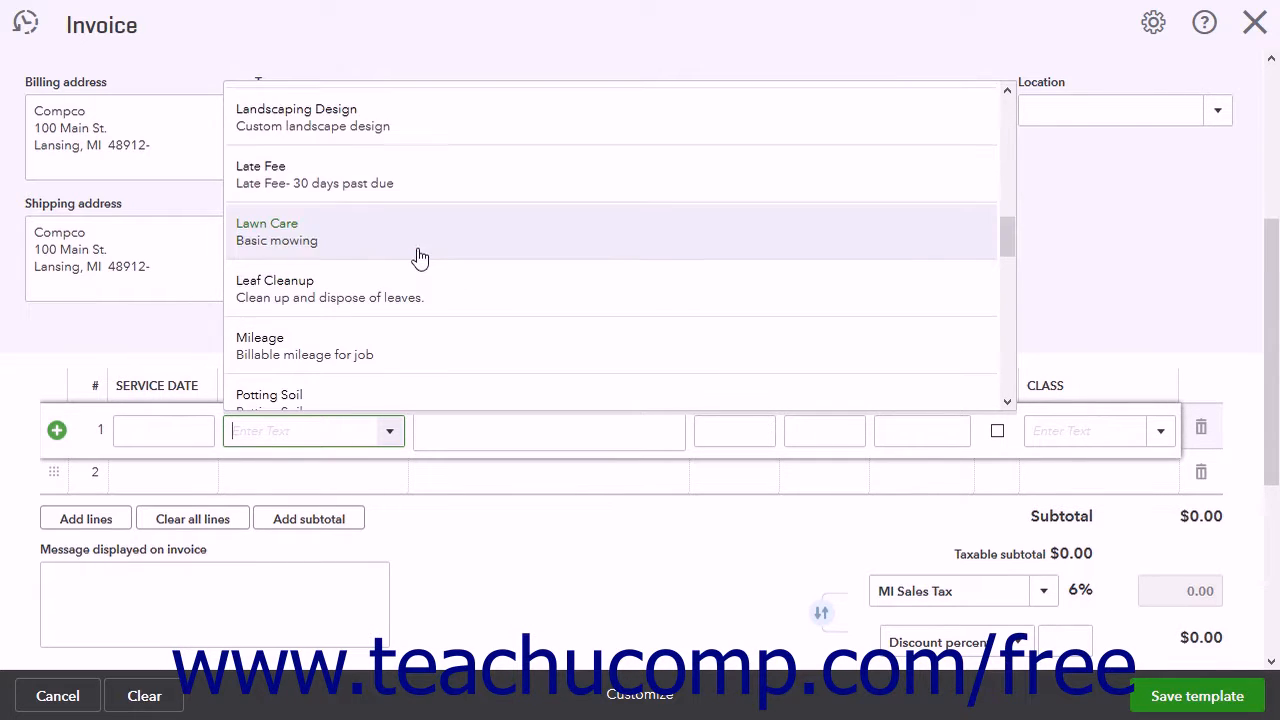
{"action": "left_click", "coordinate": [417, 249]}
{"action": "left_click", "coordinate": [737, 430]}
{"action": "type", "text": "4"}
{"action": "key", "text": "Tab"}
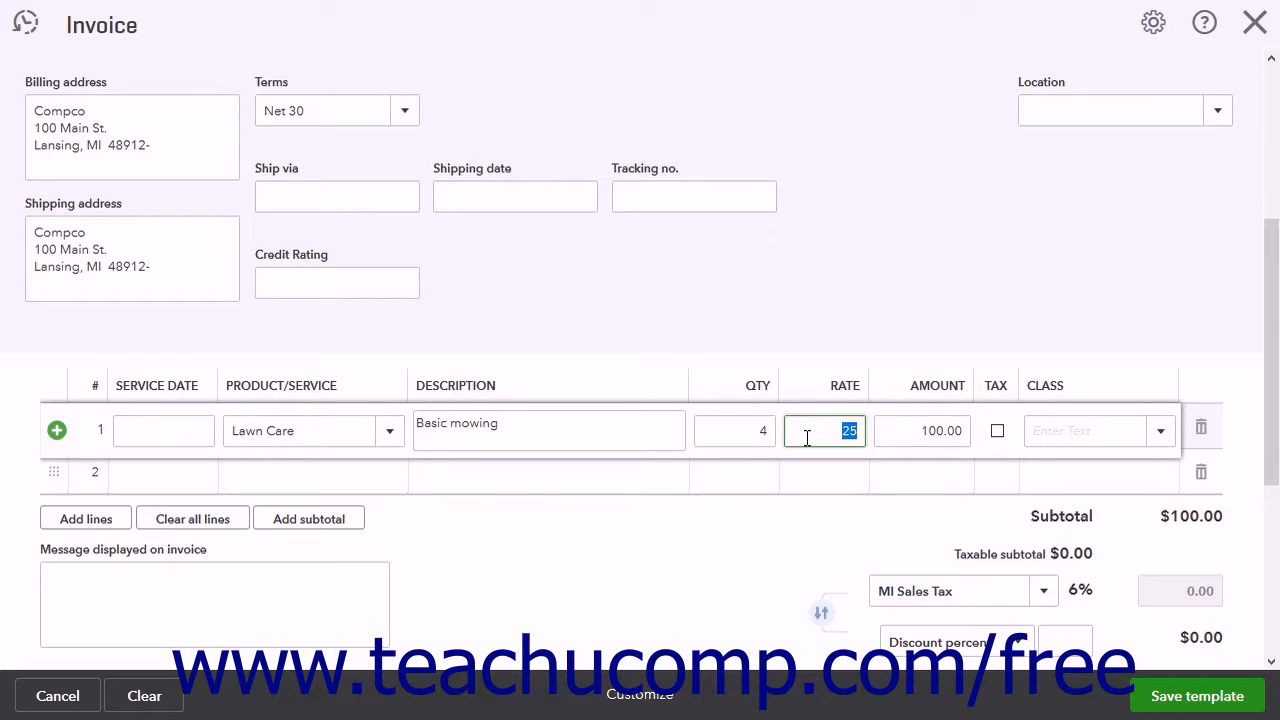
- Review the rest of the invoice form and the available invoice styles, and save the recurring template
{"action": "scroll", "coordinate": [808, 442], "scroll_direction": "down", "scroll_amount": 3}
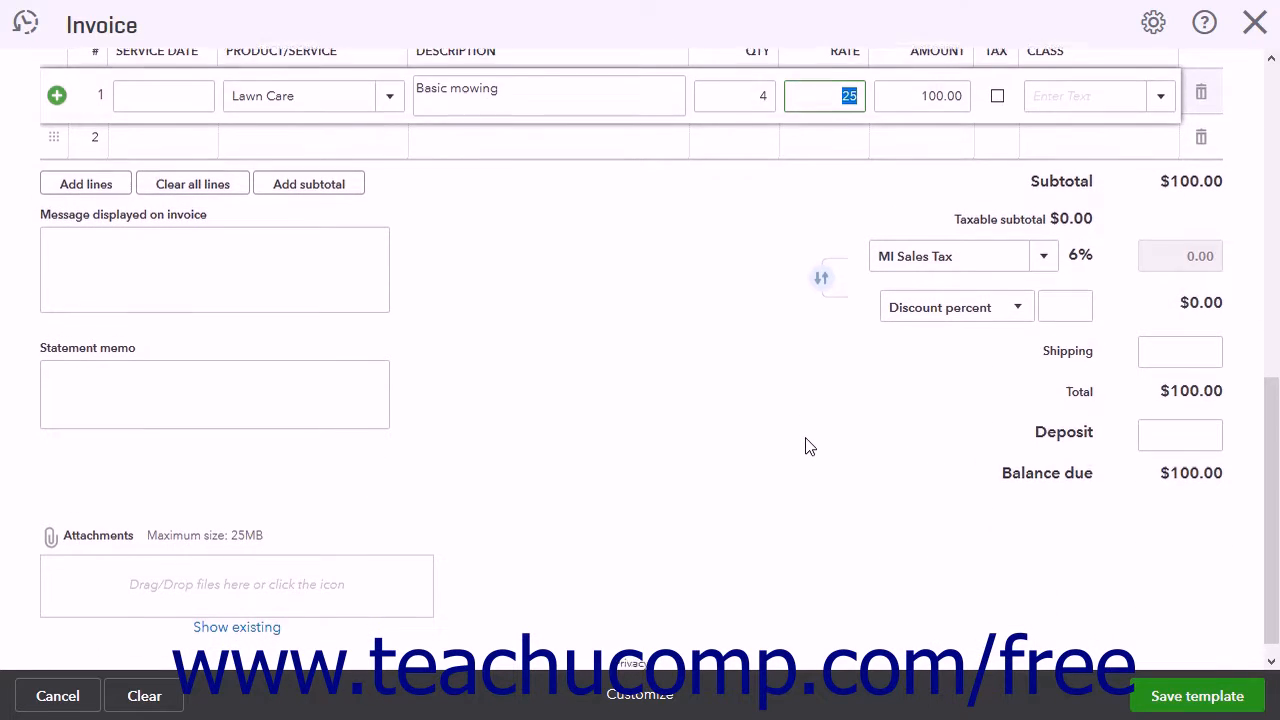
{"action": "scroll", "coordinate": [808, 446], "scroll_direction": "down", "scroll_amount": 1}
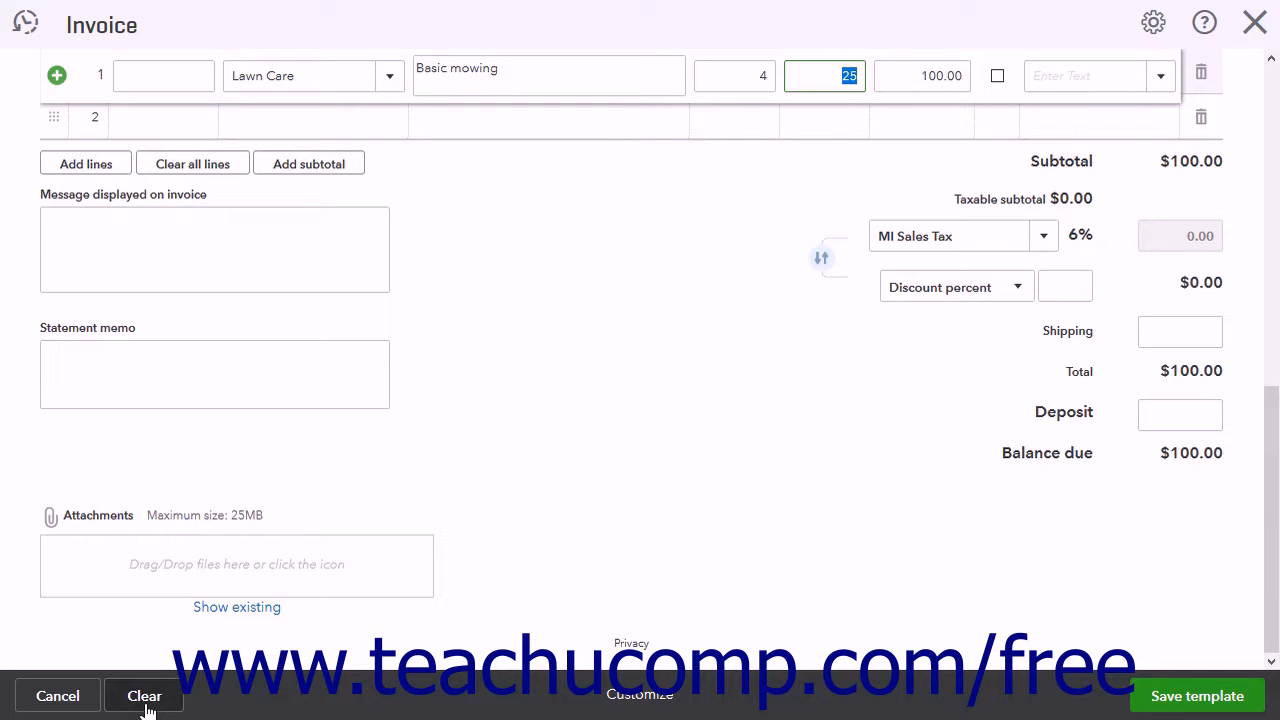
{"action": "left_click", "coordinate": [648, 700]}
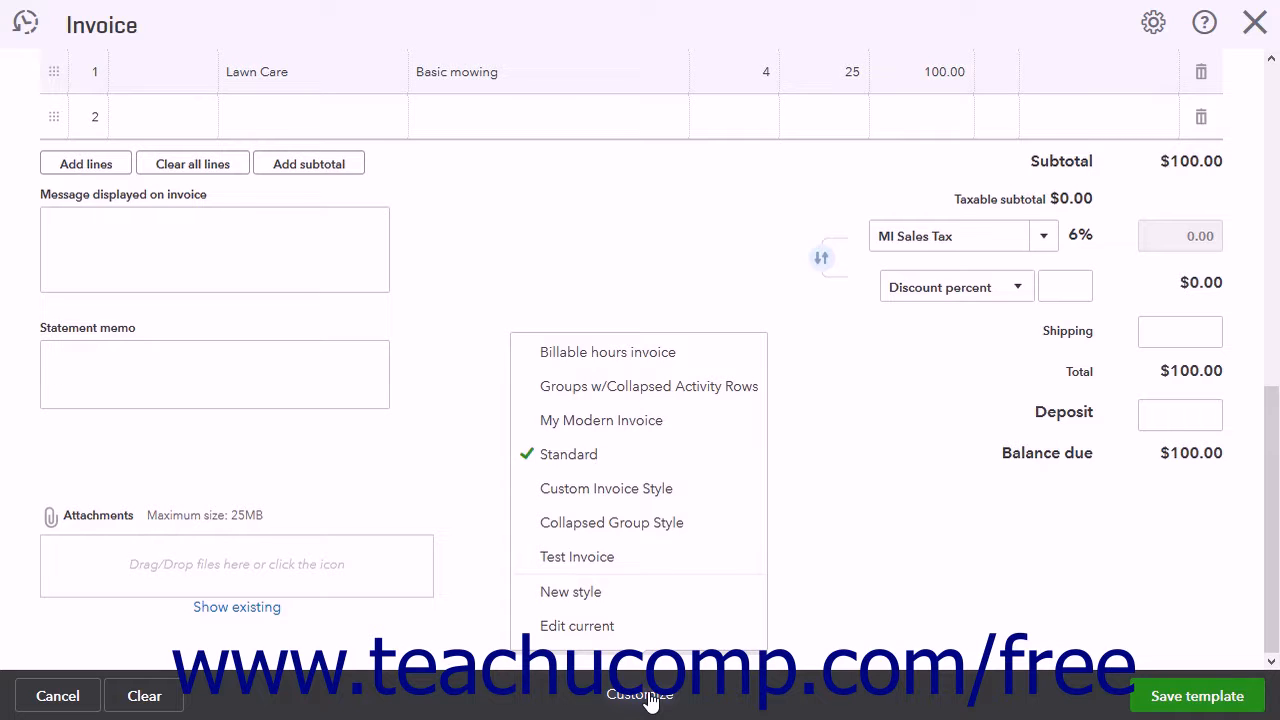
{"action": "left_click", "coordinate": [750, 698]}
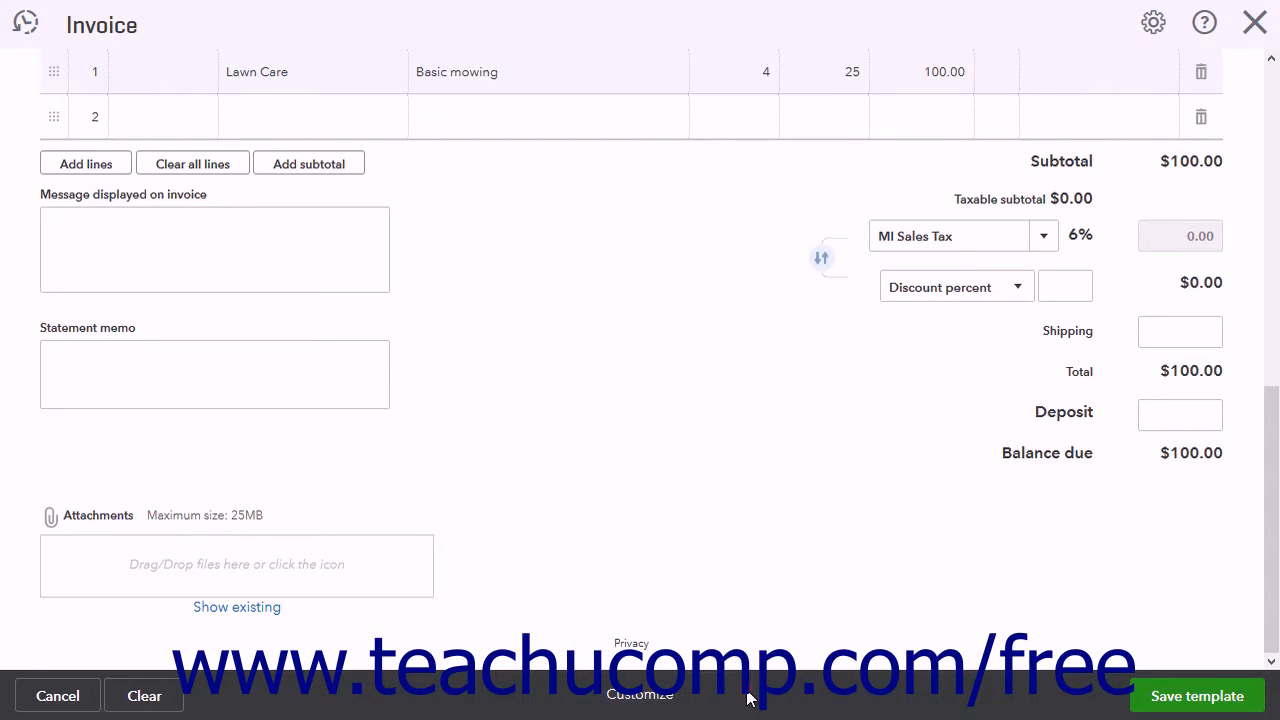
{"action": "left_click", "coordinate": [1222, 705]}
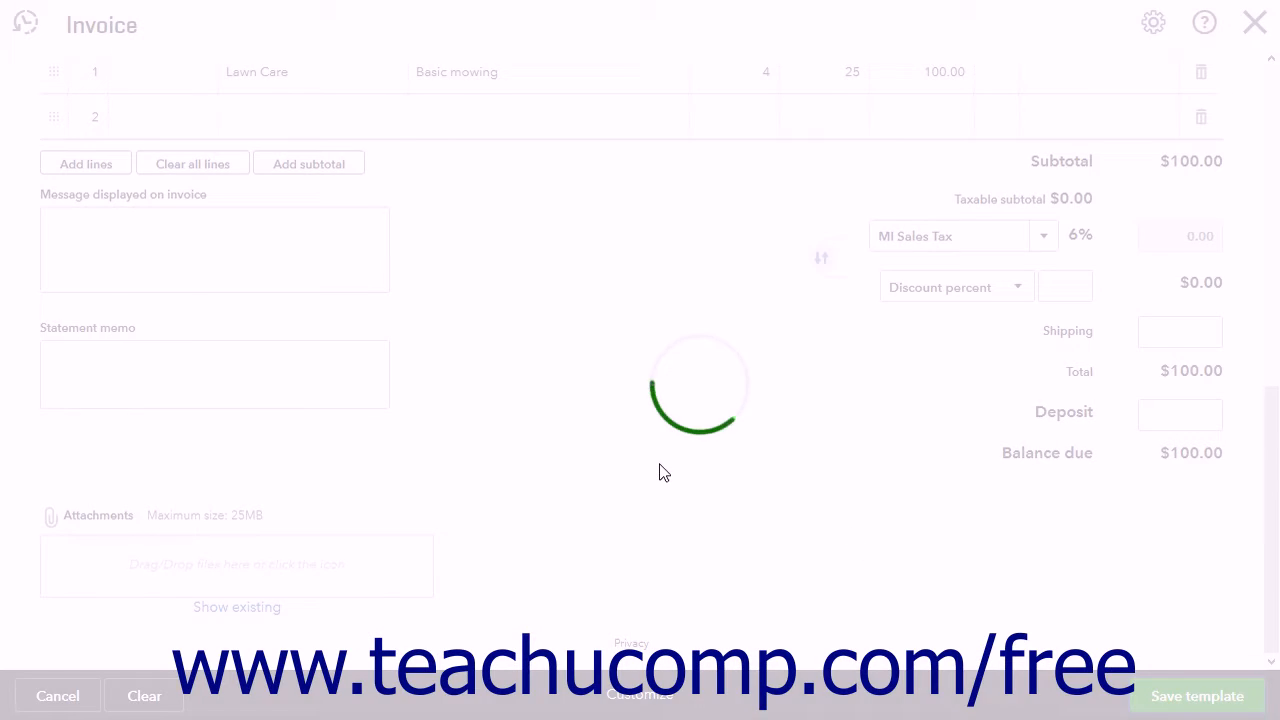